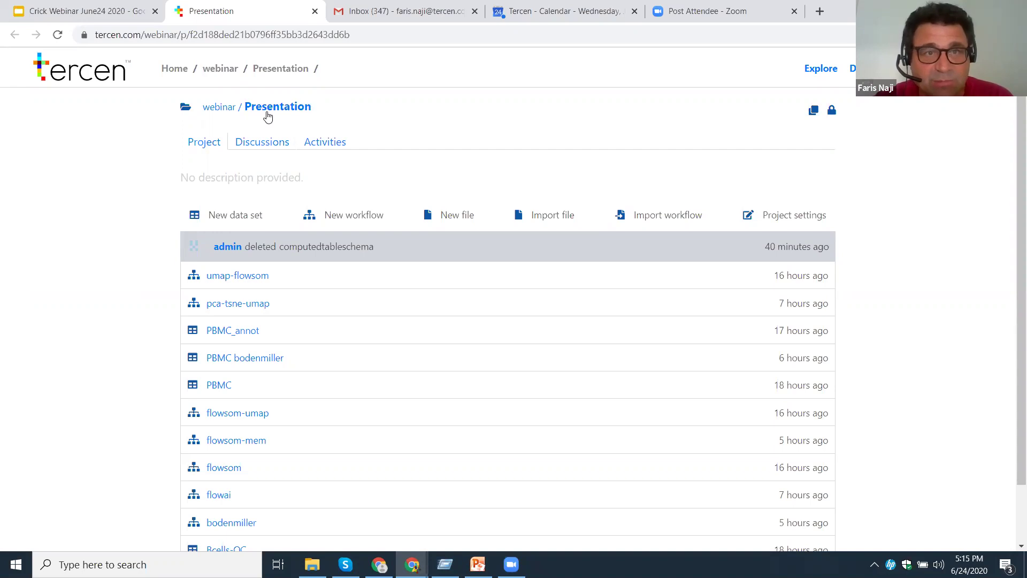
- Create a new workflow named concepts in the Presentation project
scroll(390, 127, "down", 2)
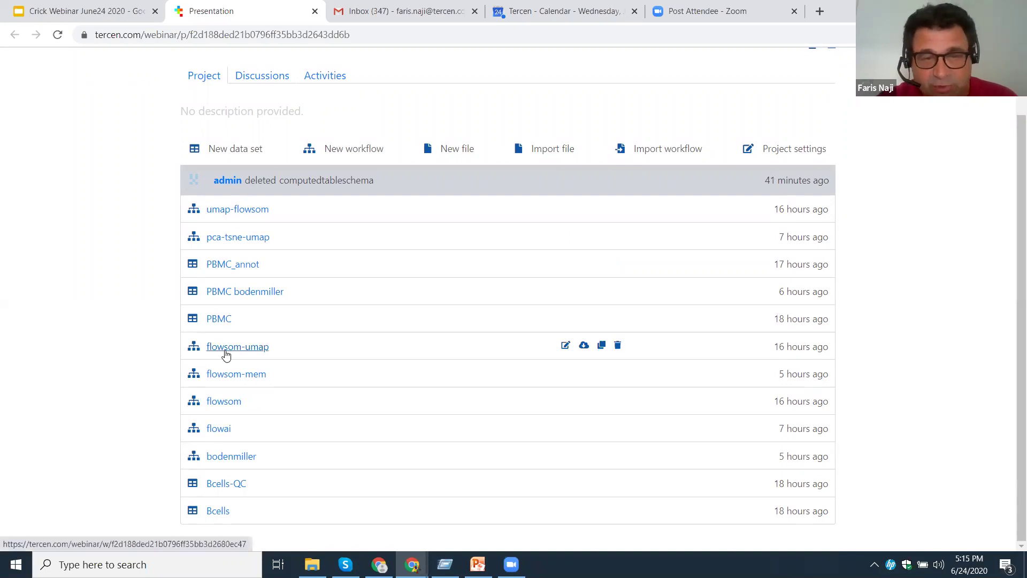
left_click(361, 154)
type("conp")
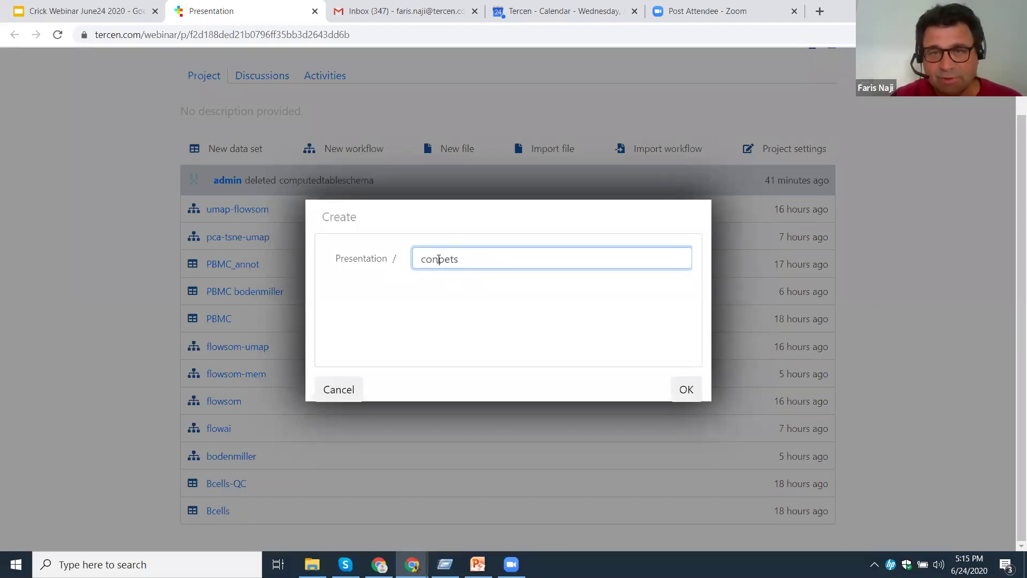
type("cep")
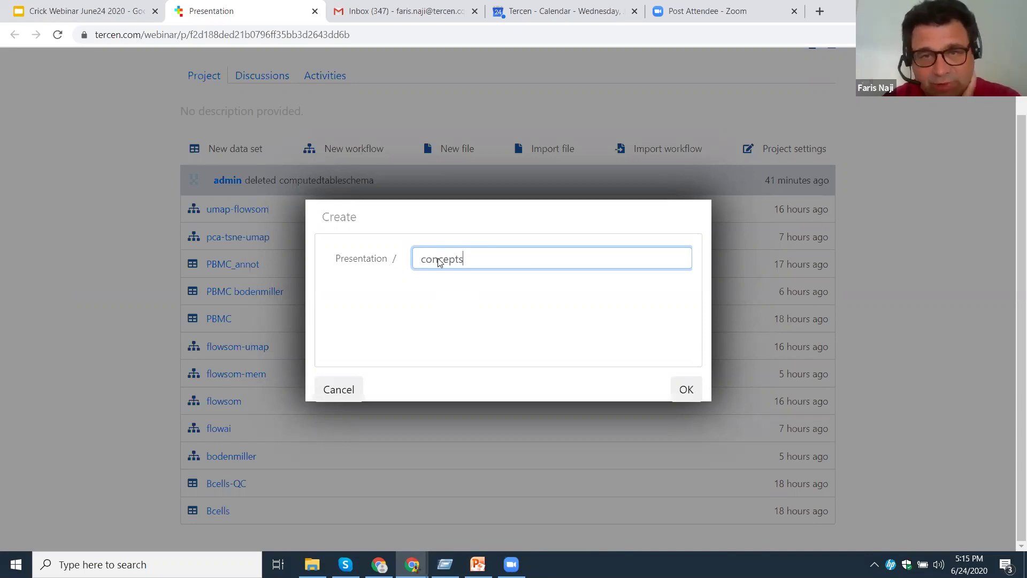
left_click(684, 389)
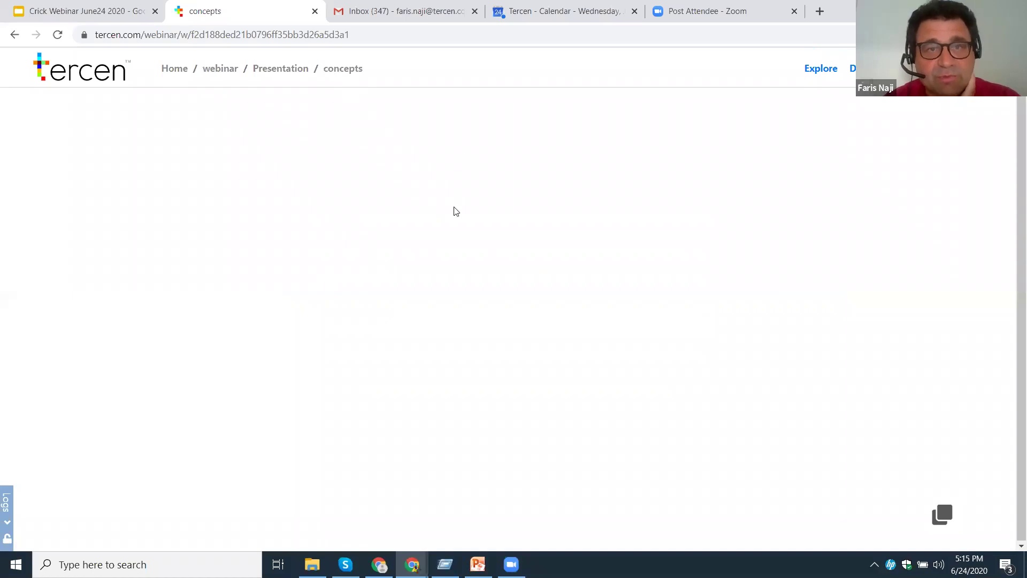
- Add a table step to the empty workflow using the Bcells-QC data set
right_click(399, 128)
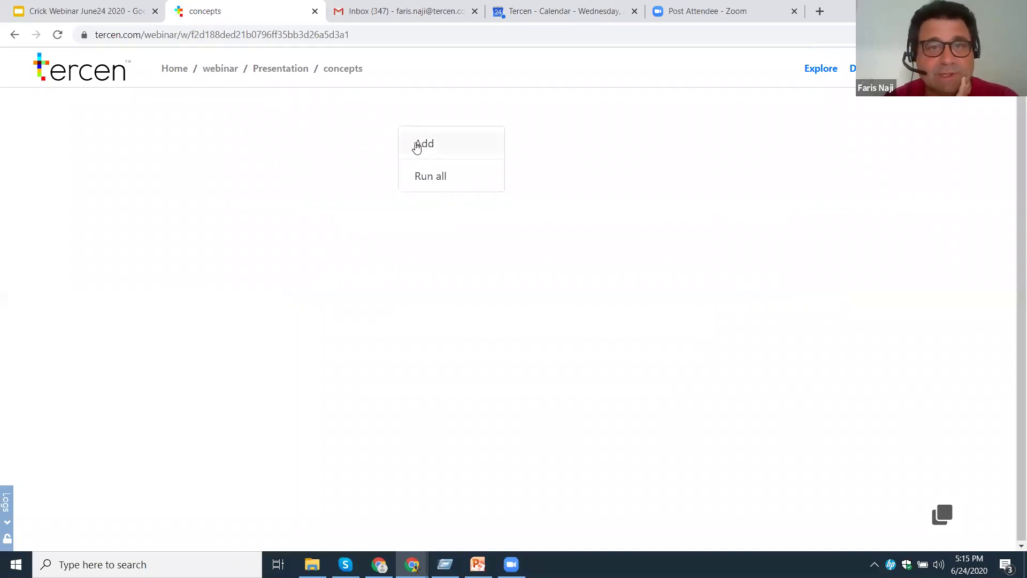
key("Return")
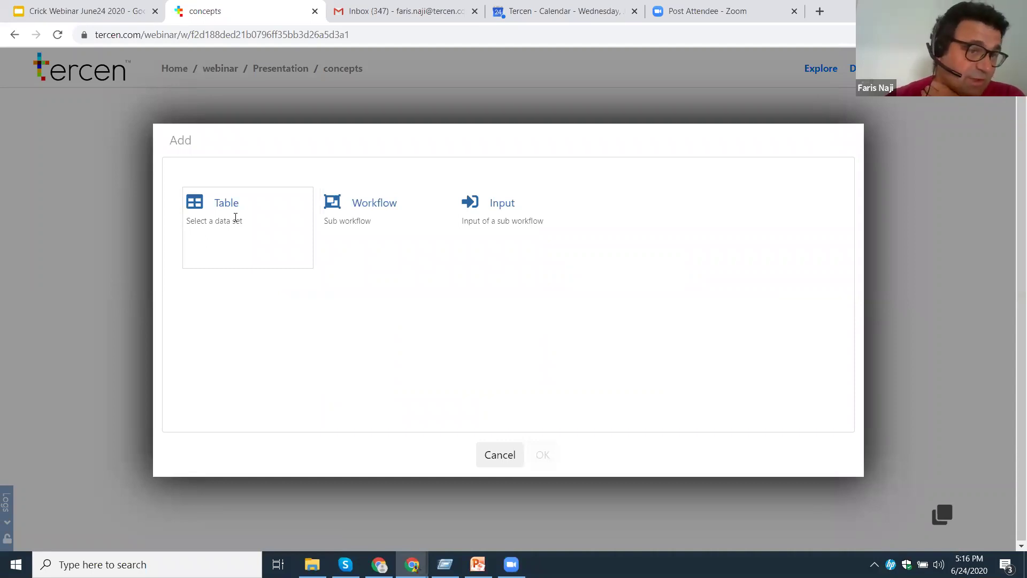
left_click(235, 217)
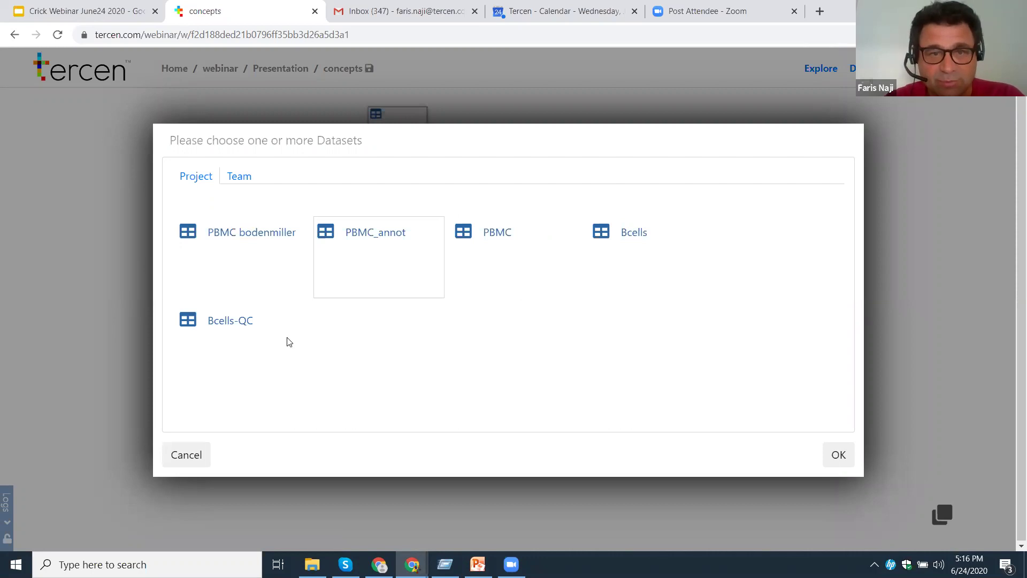
left_click(225, 334)
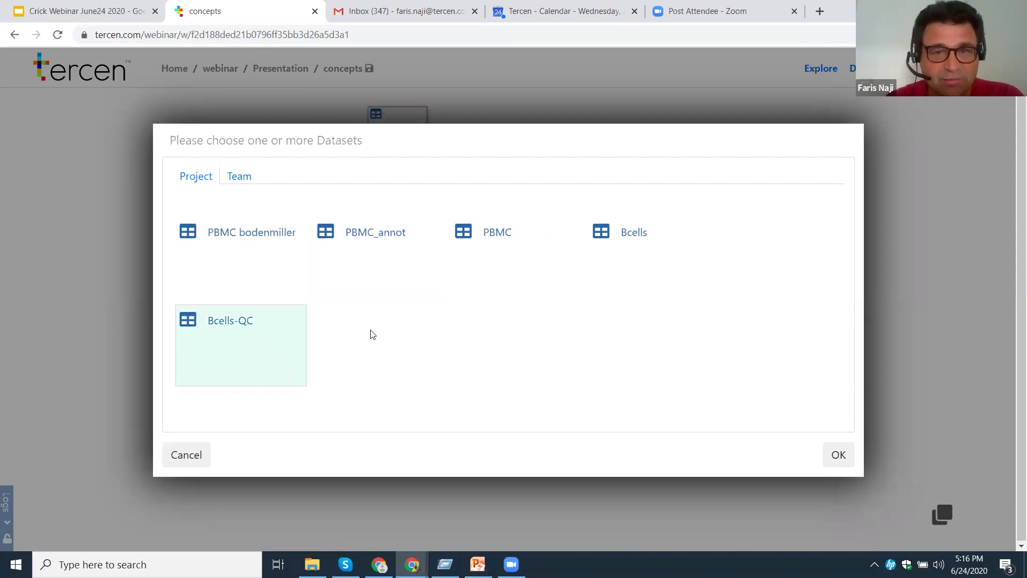
left_click(839, 455)
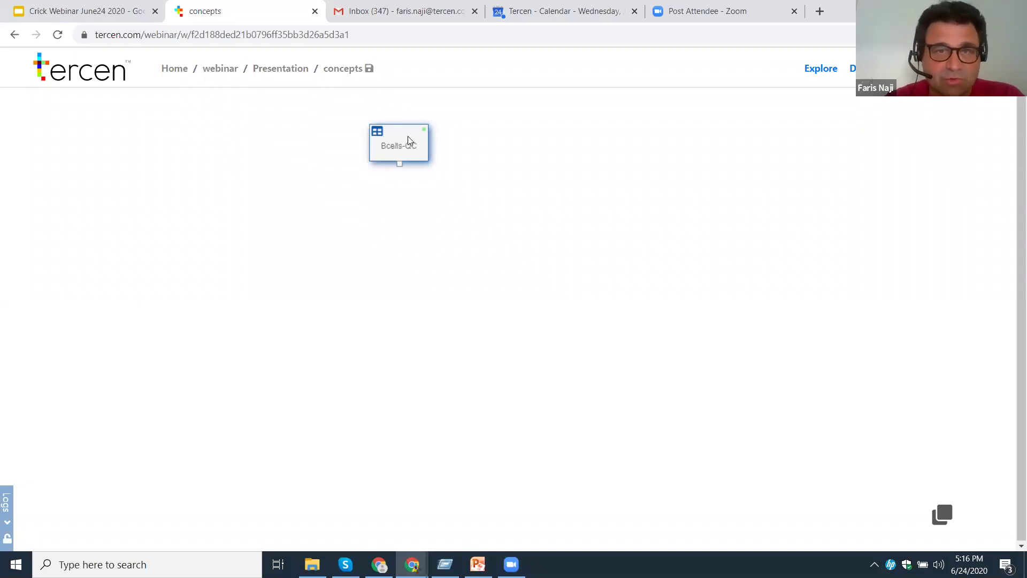
- Add a data step after the Bcells-QC table, save the workflow and return to the concepts workflow view
right_click(408, 137)
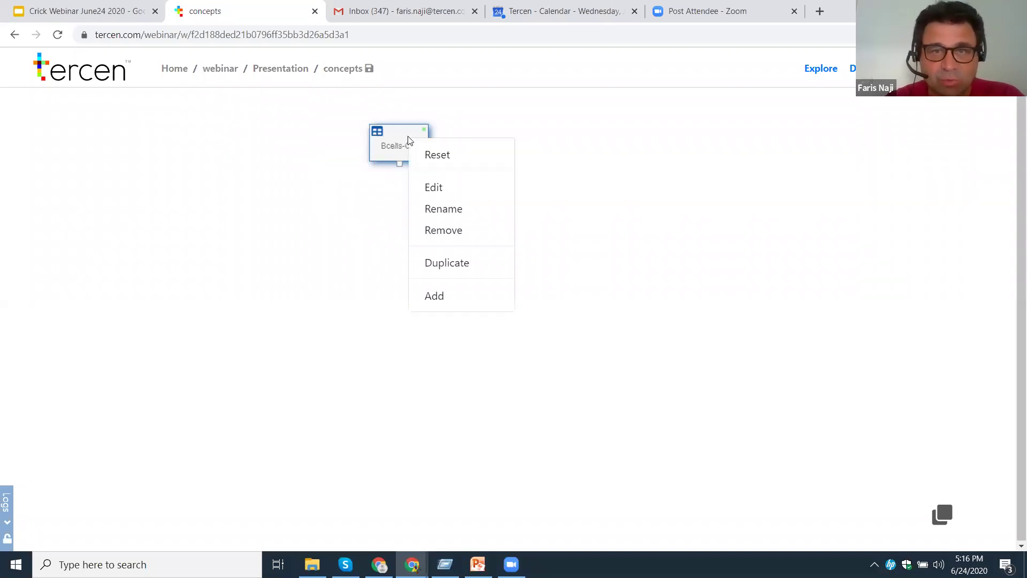
left_click(443, 299)
left_click(269, 260)
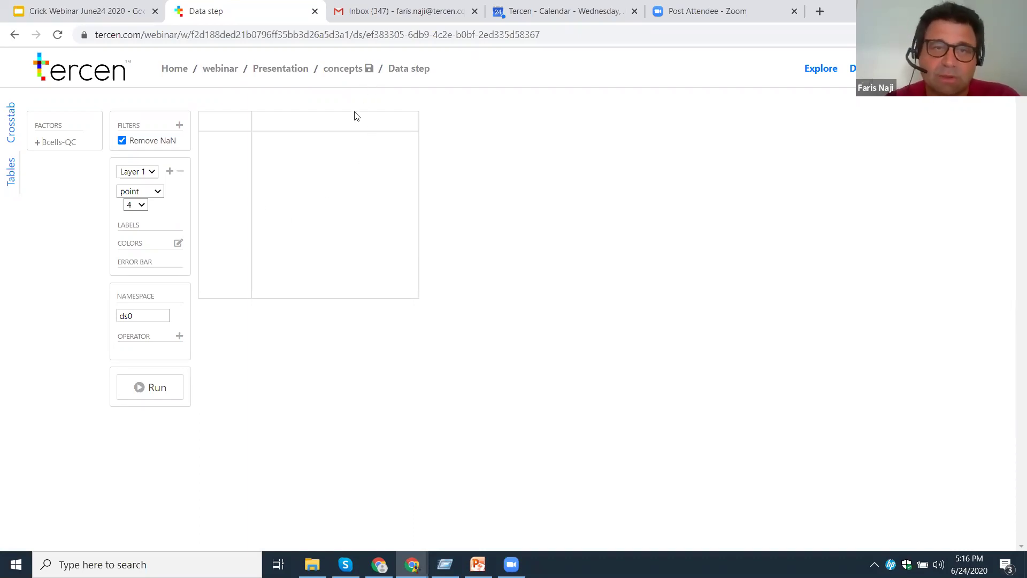
left_click(370, 69)
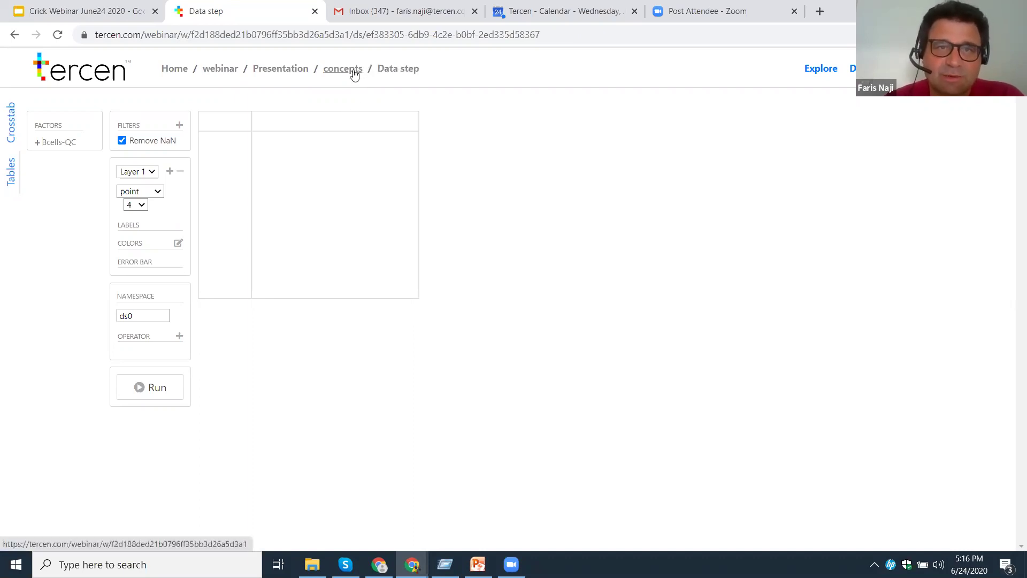
left_click(354, 70)
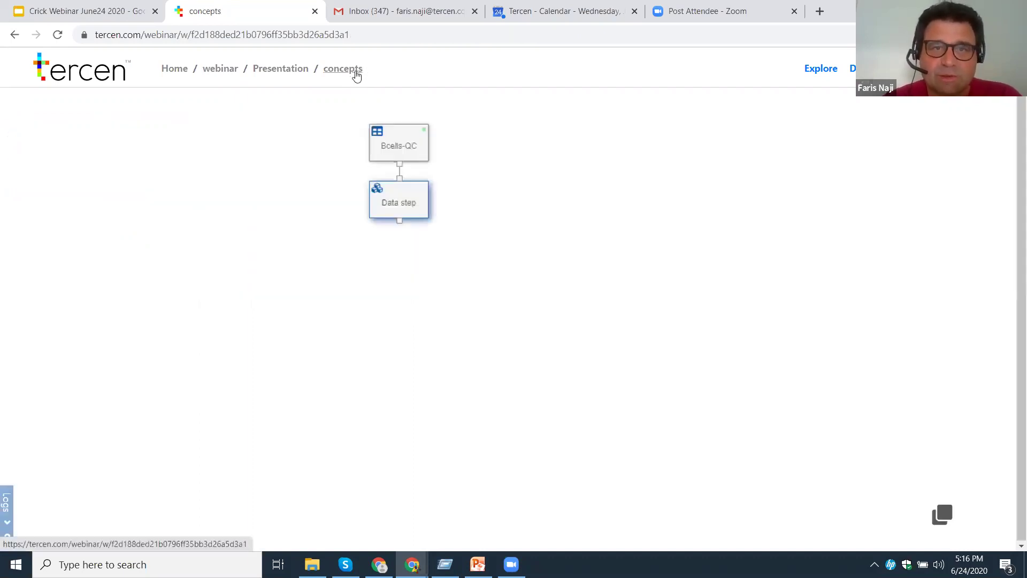
- In the data step, plot the measurement factor of Bcells-QC on the y-axis, split into compact rows by channel
double_click(405, 202)
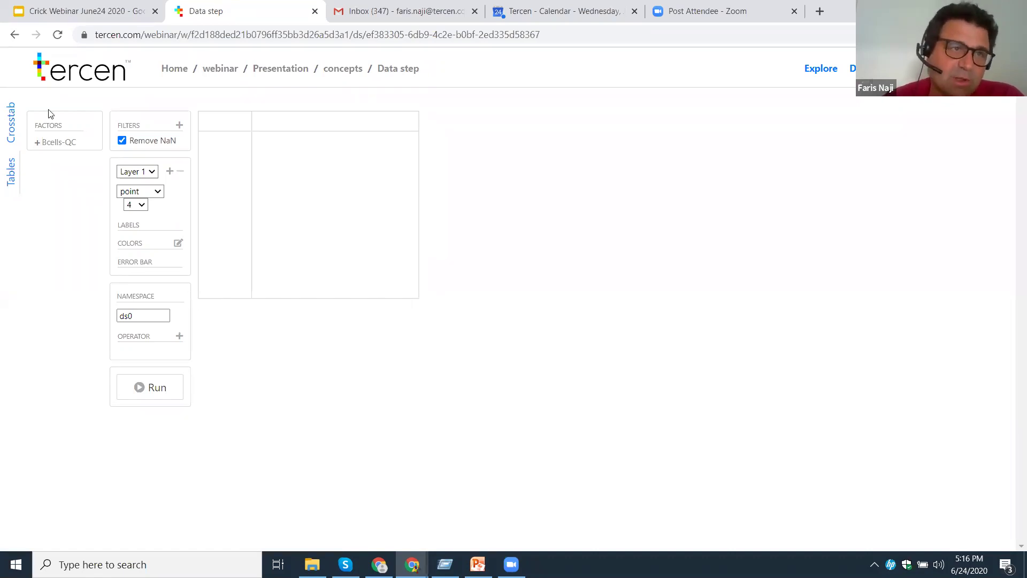
left_click(48, 143)
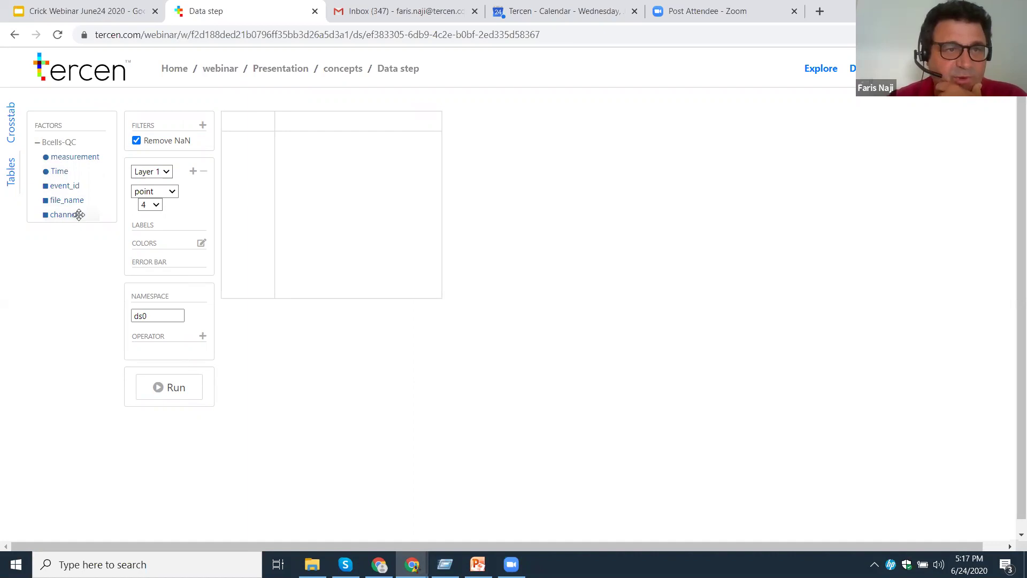
left_click_drag(73, 158, 303, 215)
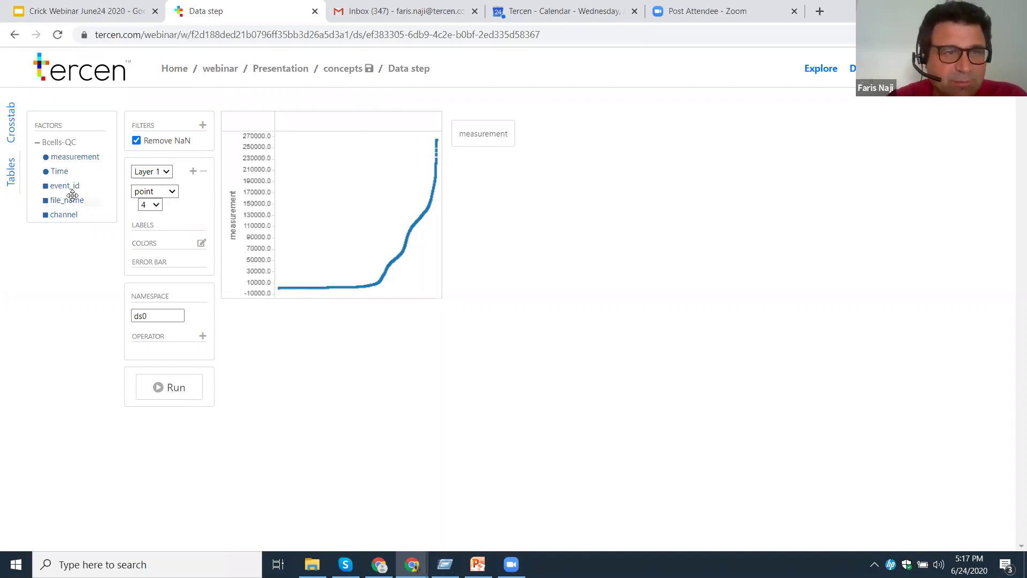
left_click_drag(65, 215, 239, 190)
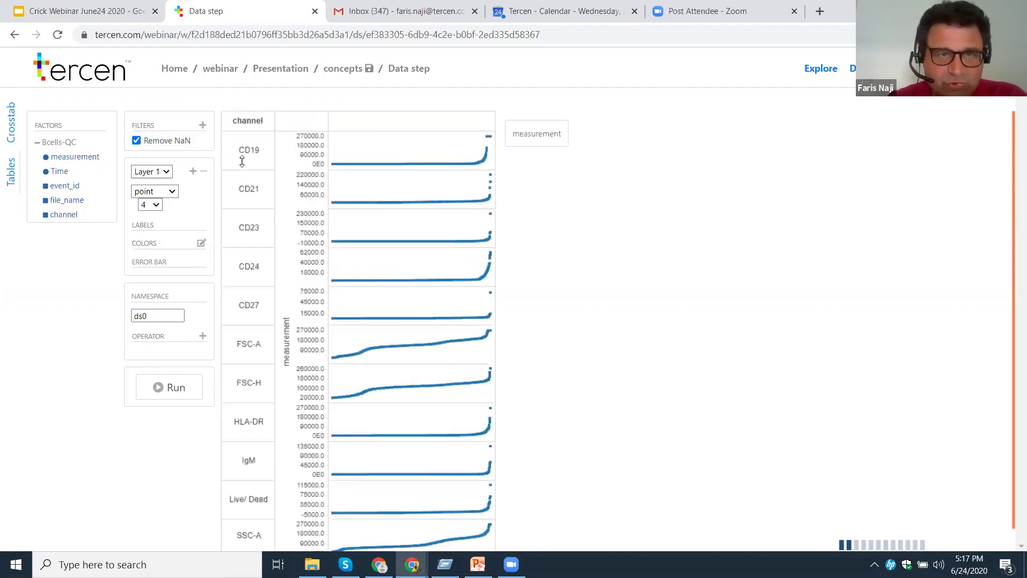
left_click(249, 151)
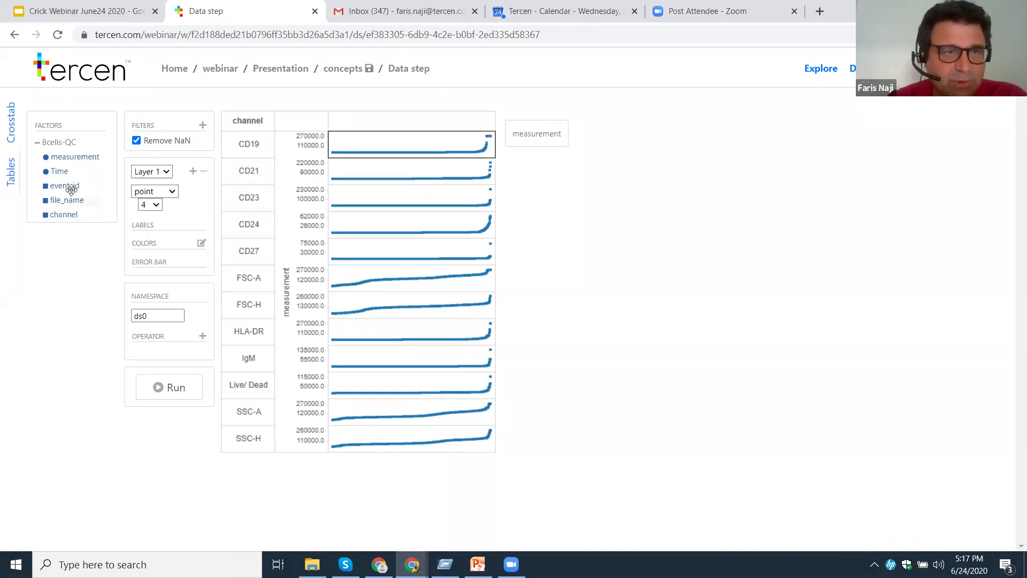
- Split the crosstab columns by Time, with event_id nested beneath it
left_click_drag(57, 172, 367, 127)
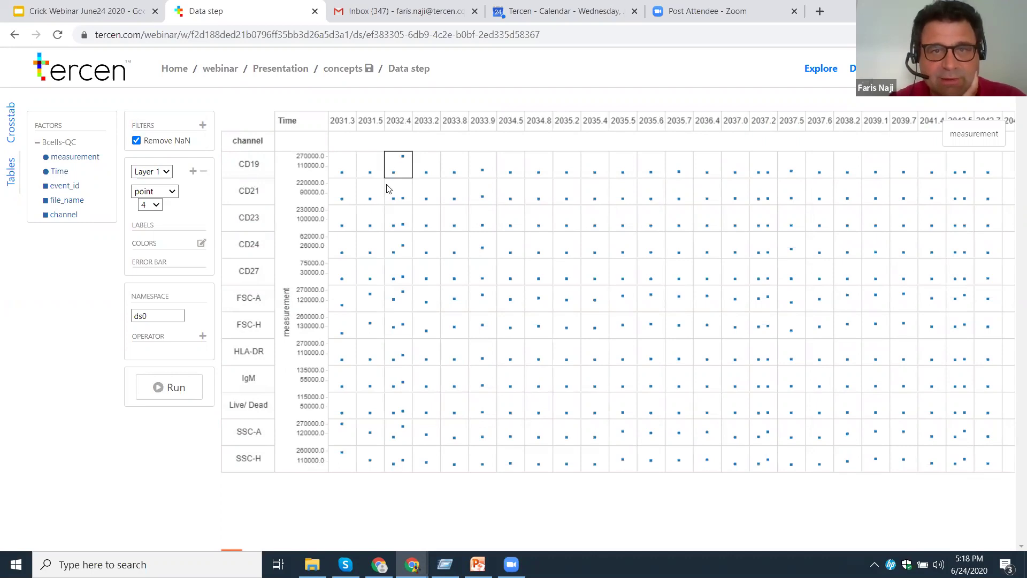
left_click(404, 122)
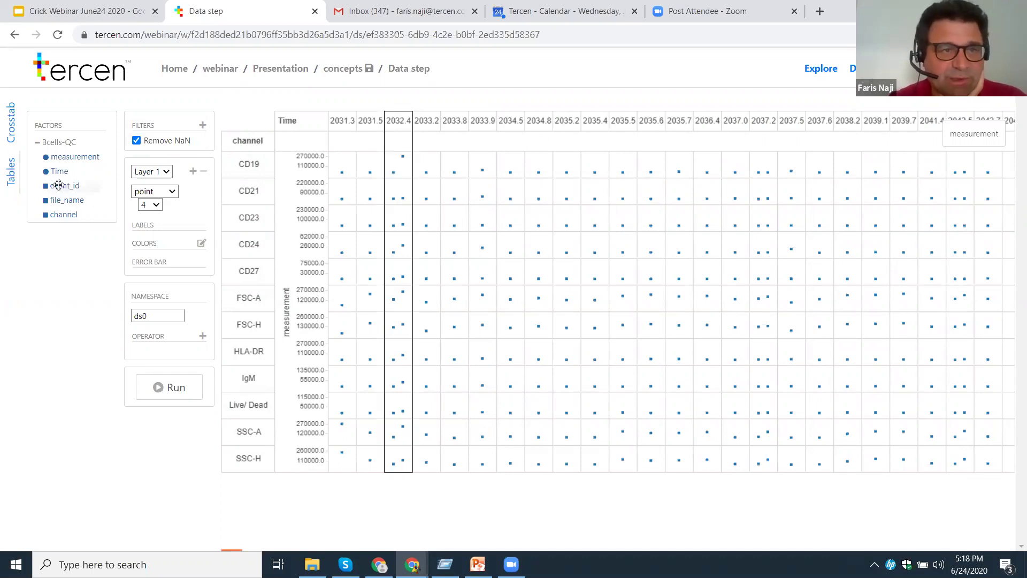
mouse_move(59, 185)
left_mouse_down()
mouse_move(302, 196)
mouse_move(364, 161)
mouse_move(368, 121)
left_mouse_up()
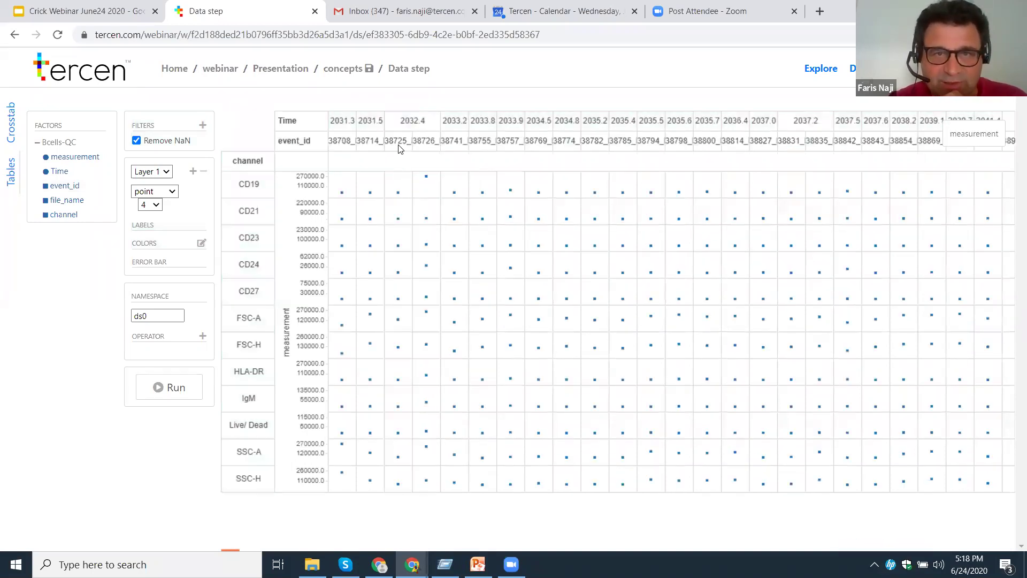
- Shrink the crosstab's column widths and row heights so all events and channels fit in a compact plot
left_click_drag(438, 125, 370, 124)
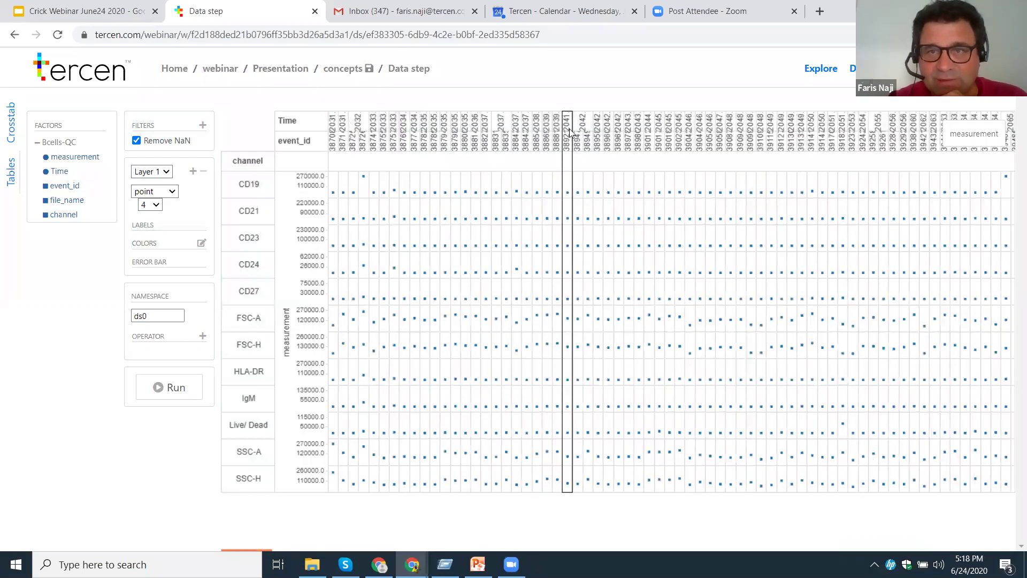
left_click_drag(421, 117, 356, 114)
left_click_drag(591, 126, 387, 125)
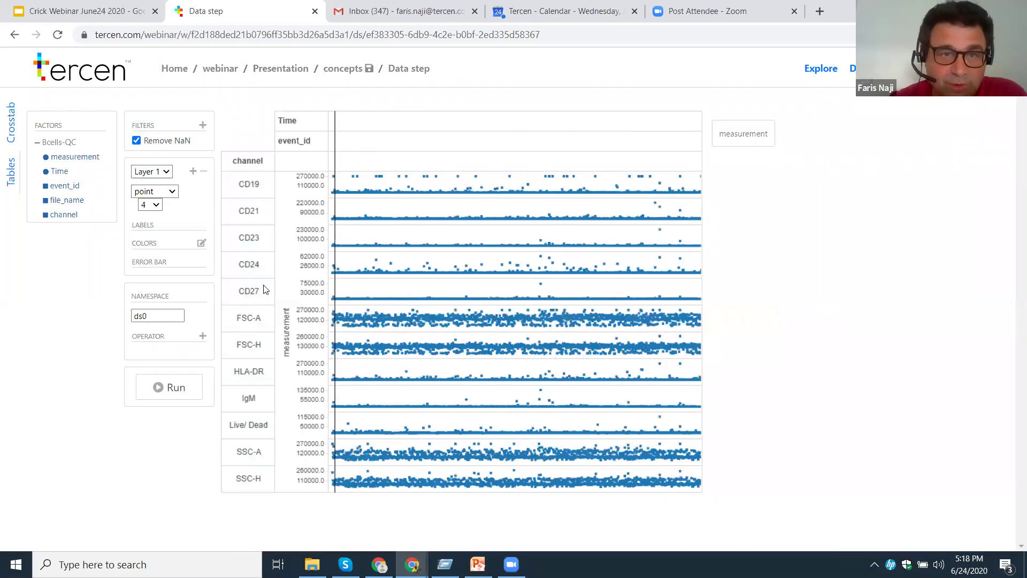
left_click_drag(263, 285, 315, 187)
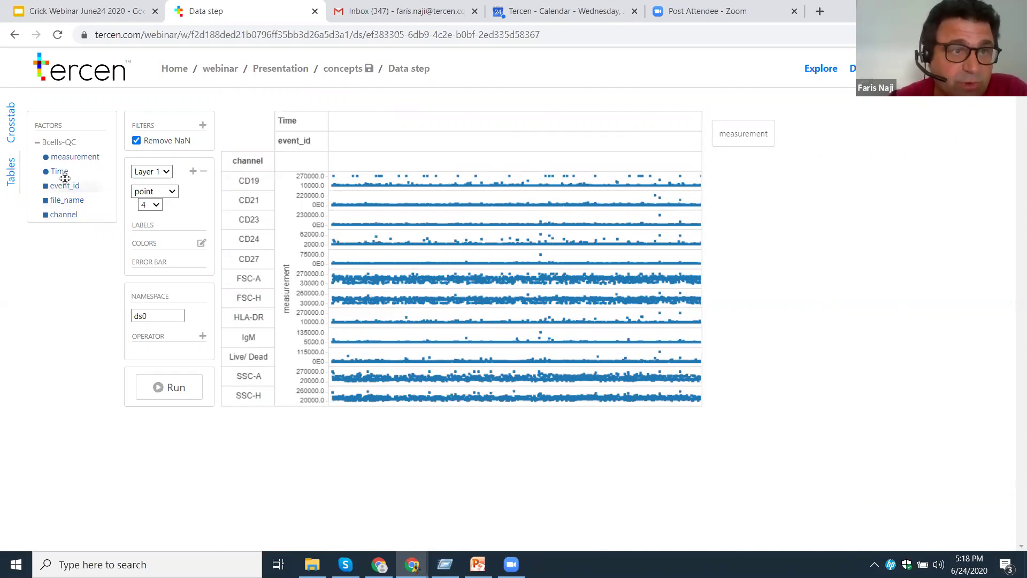
- Color the layer by measurement and change its chart type from point to heatmap
left_click_drag(78, 157, 164, 250)
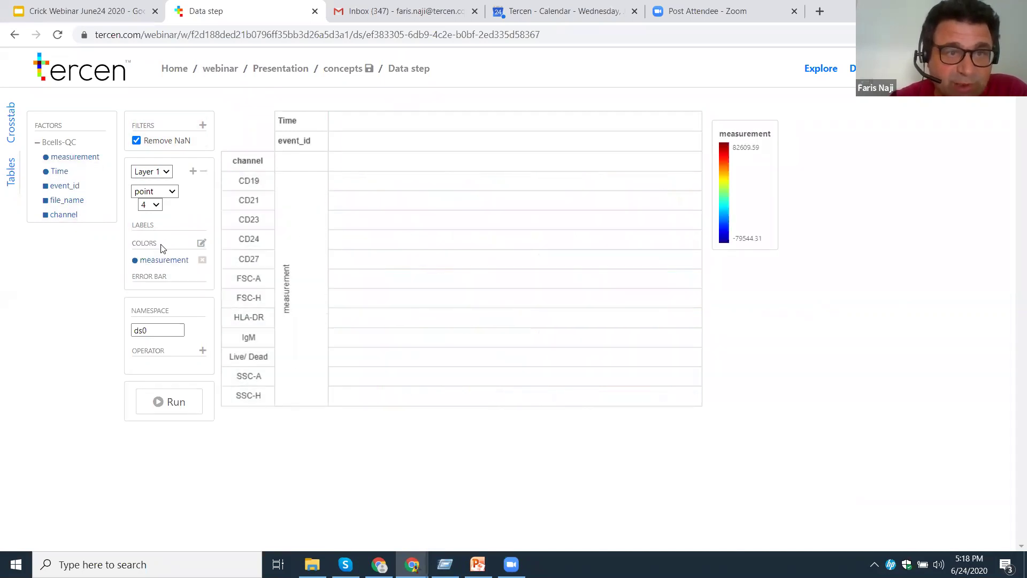
left_click(171, 191)
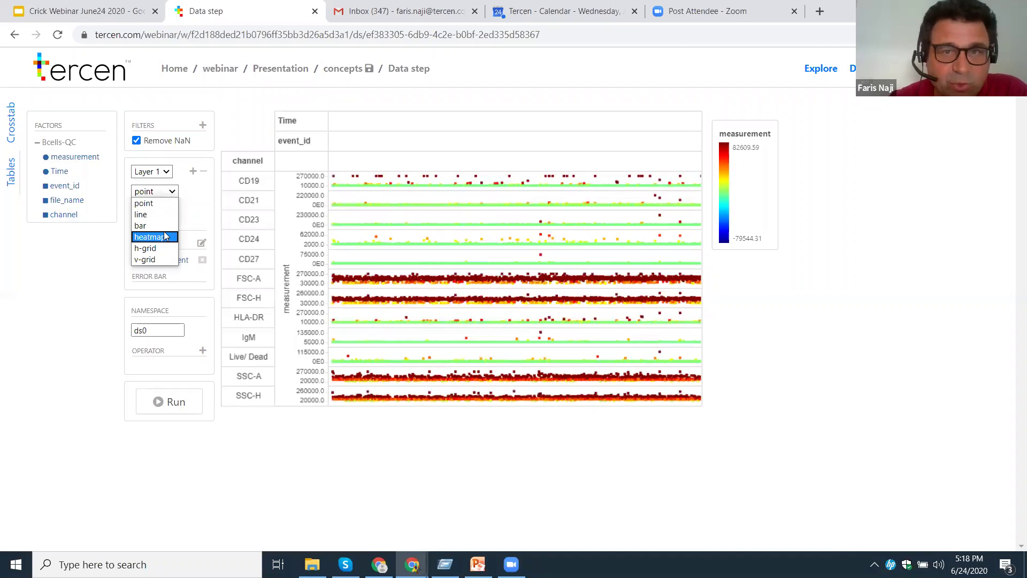
left_click(164, 235)
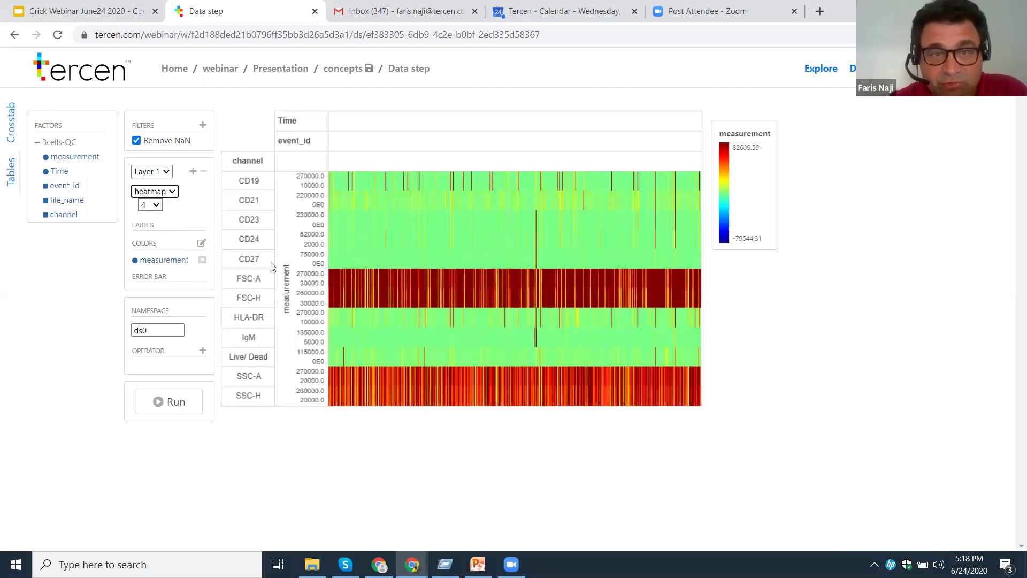
- Highlight the FSC-A, FSC-H, SSC-A and SSC-H rows in turn to compare them with the marker channels in the heatmap
left_click(258, 280)
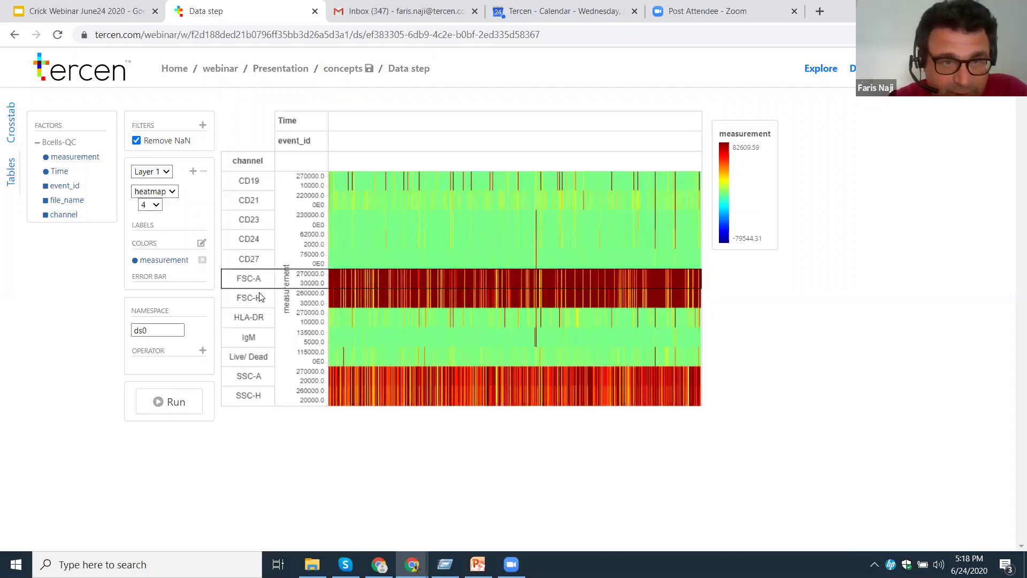
left_click(261, 302)
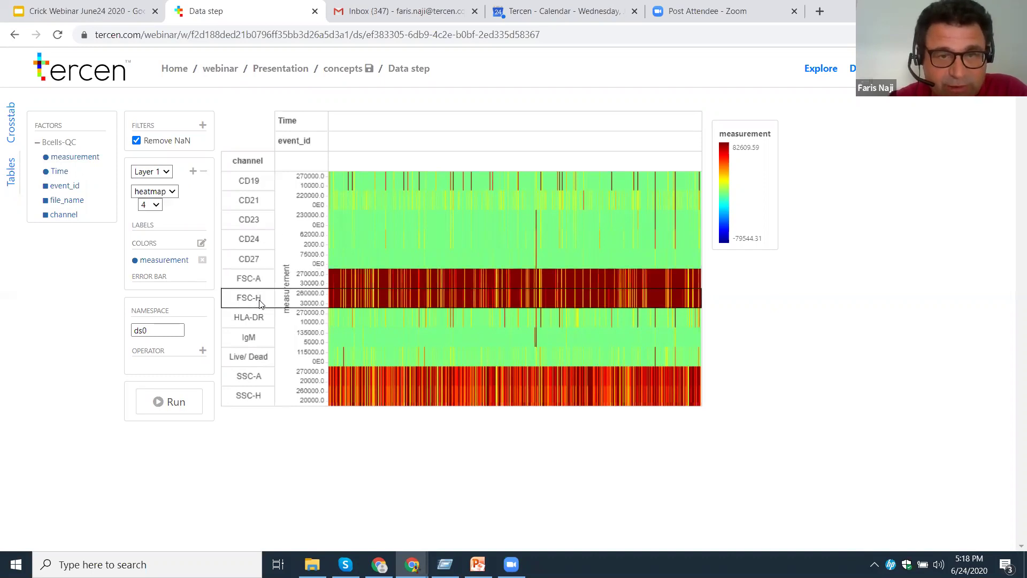
left_click(250, 382)
left_click(250, 398)
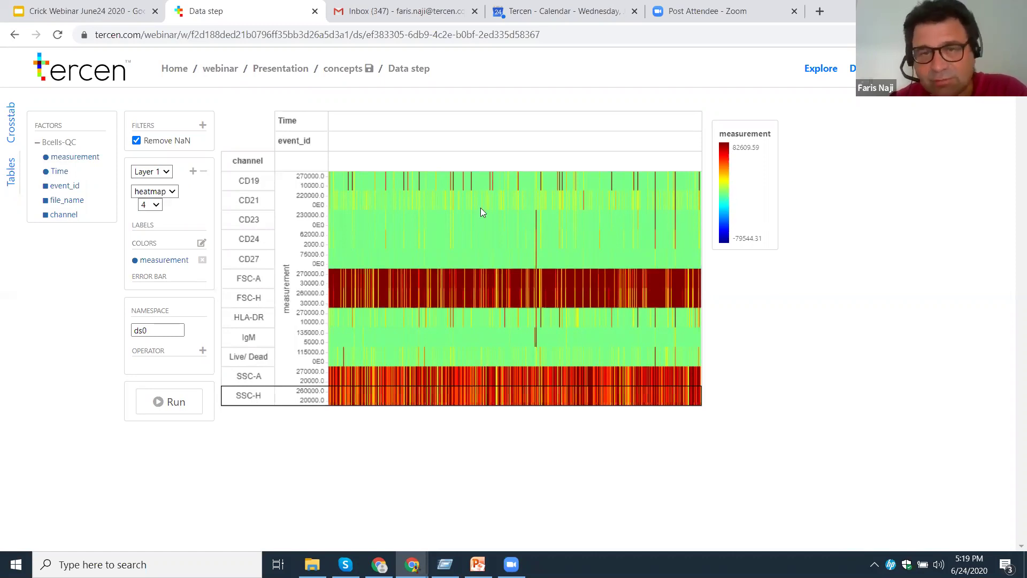
left_click(413, 201)
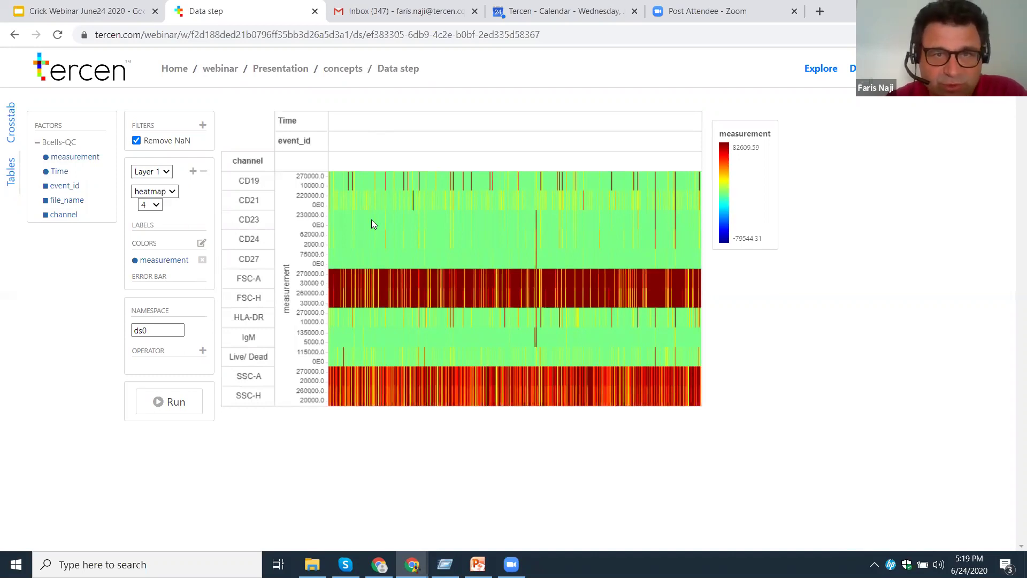
- Assign the asinh operator, version 0.0.4, to the data step
left_click(203, 351)
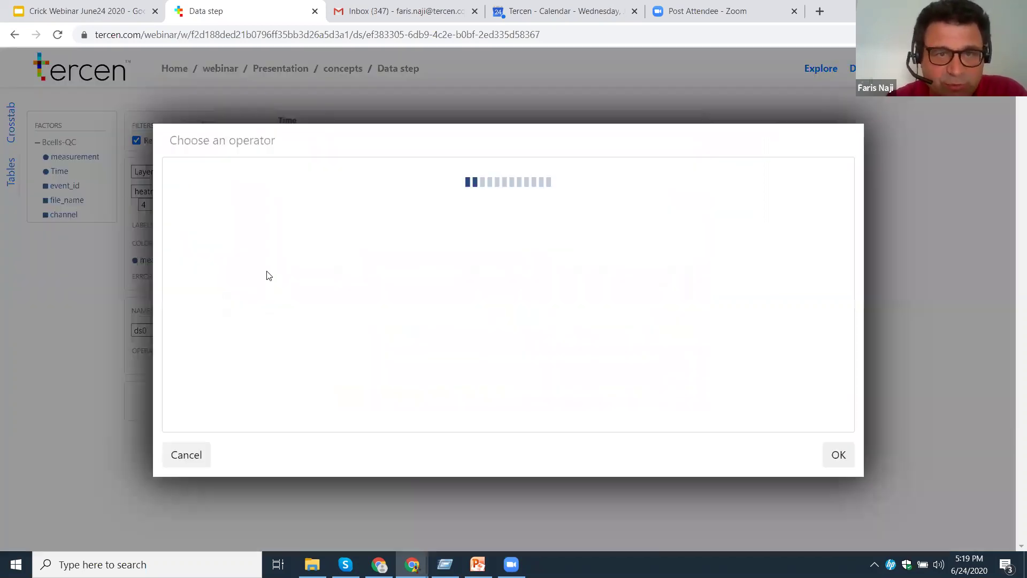
scroll(377, 262, "down", 2)
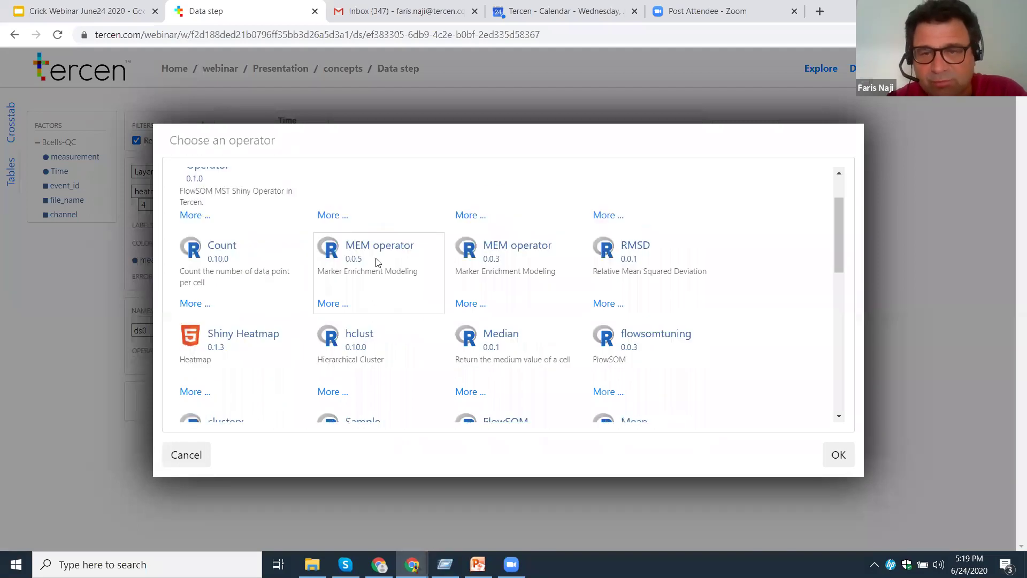
scroll(377, 262, "down", 8)
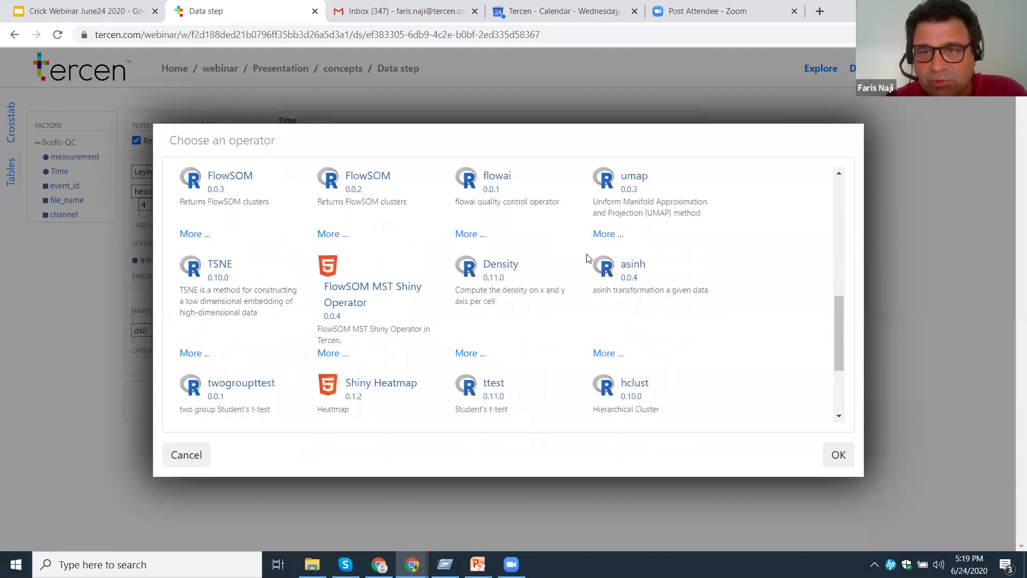
double_click(604, 270)
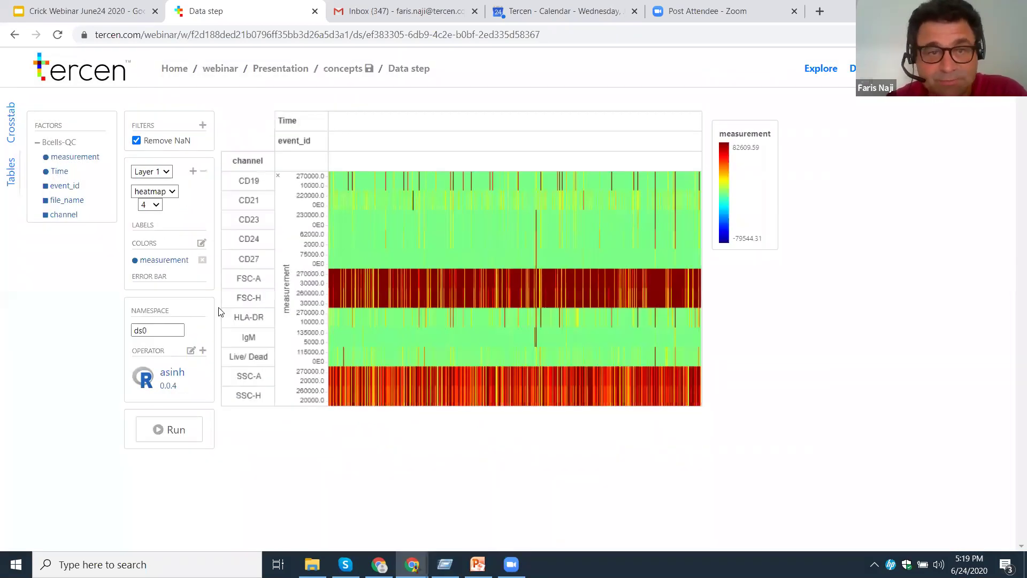
- Set the asinh operator's scale to 15 and run the data step
left_click(192, 351)
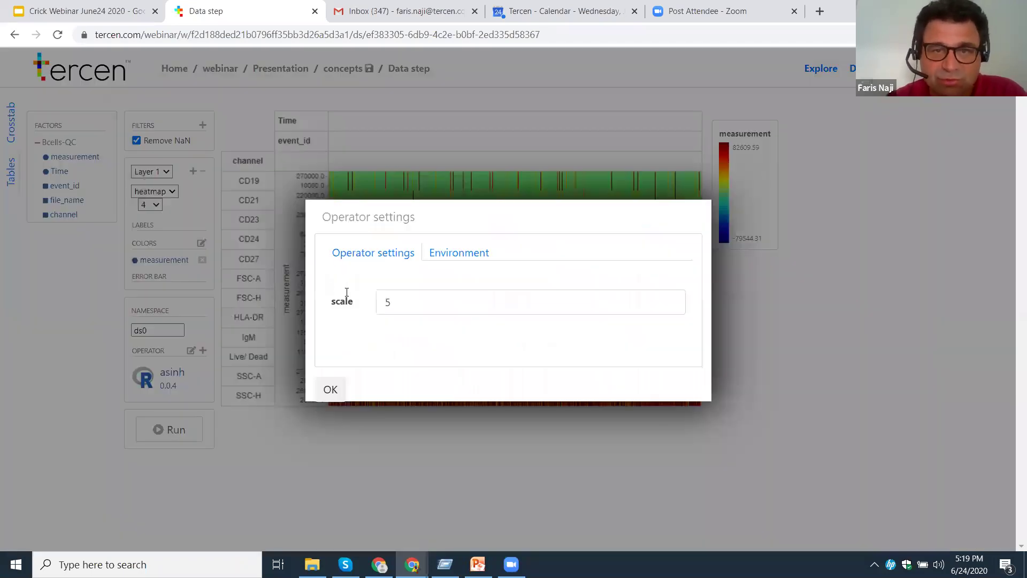
left_click_drag(395, 304, 386, 303)
type("1")
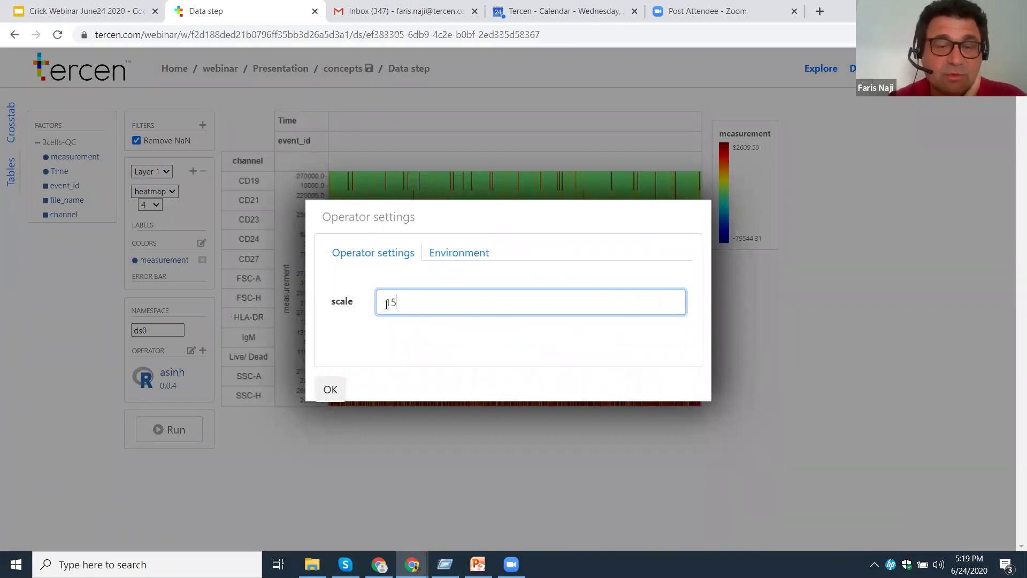
left_click(330, 389)
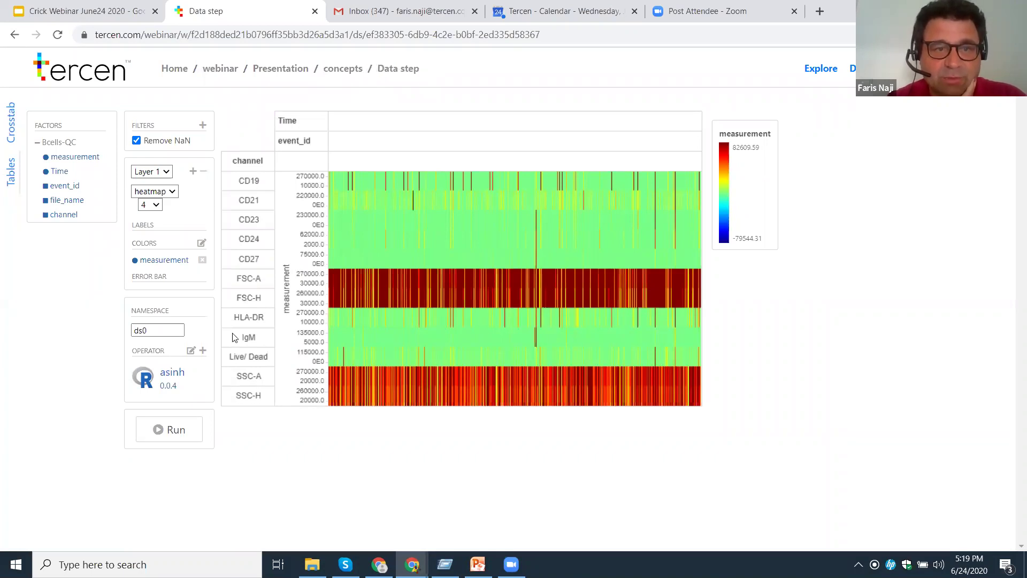
left_click(174, 431)
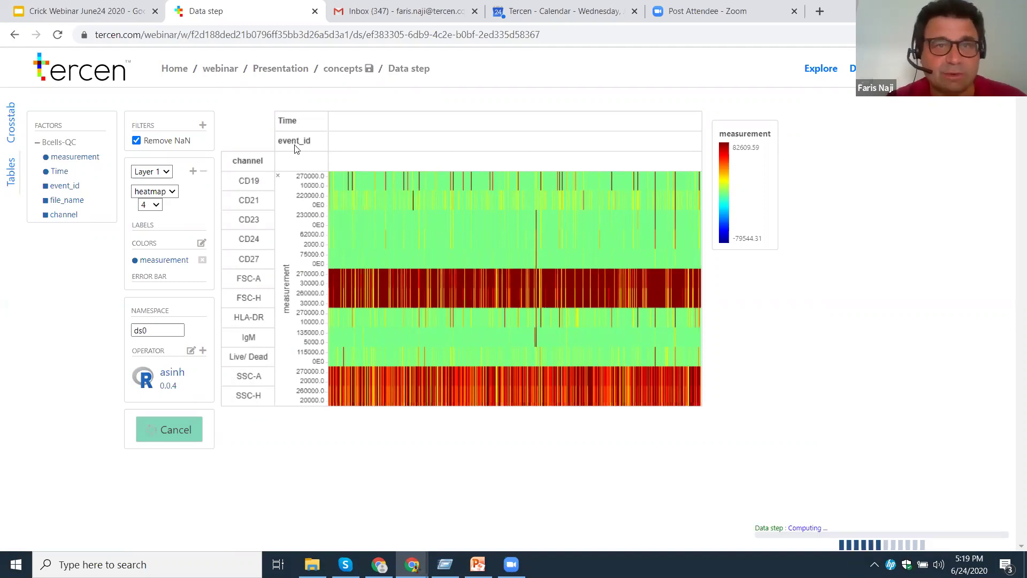
- Return to the concepts workflow and rename the data step as asinh
left_click(348, 69)
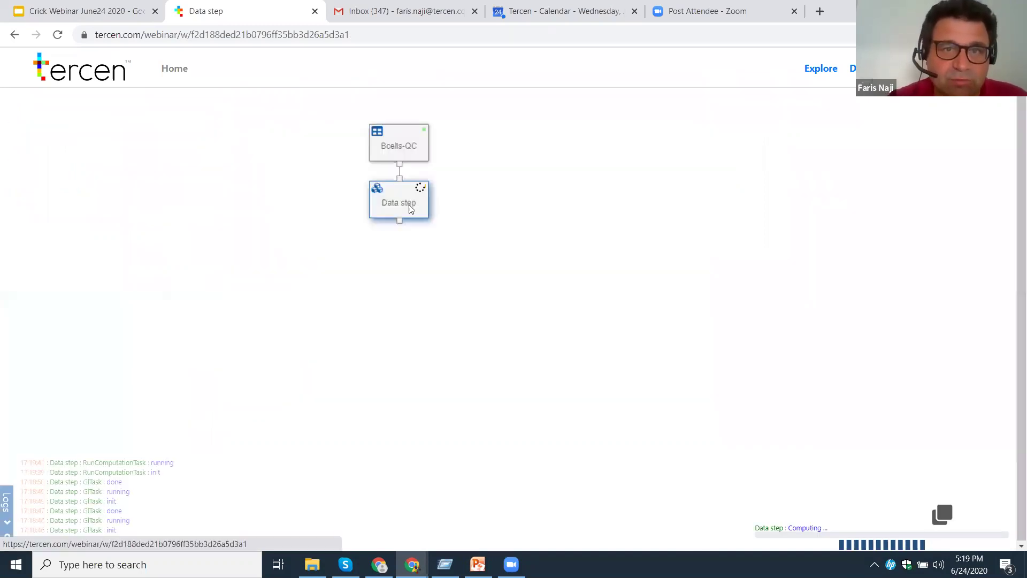
right_click(406, 201)
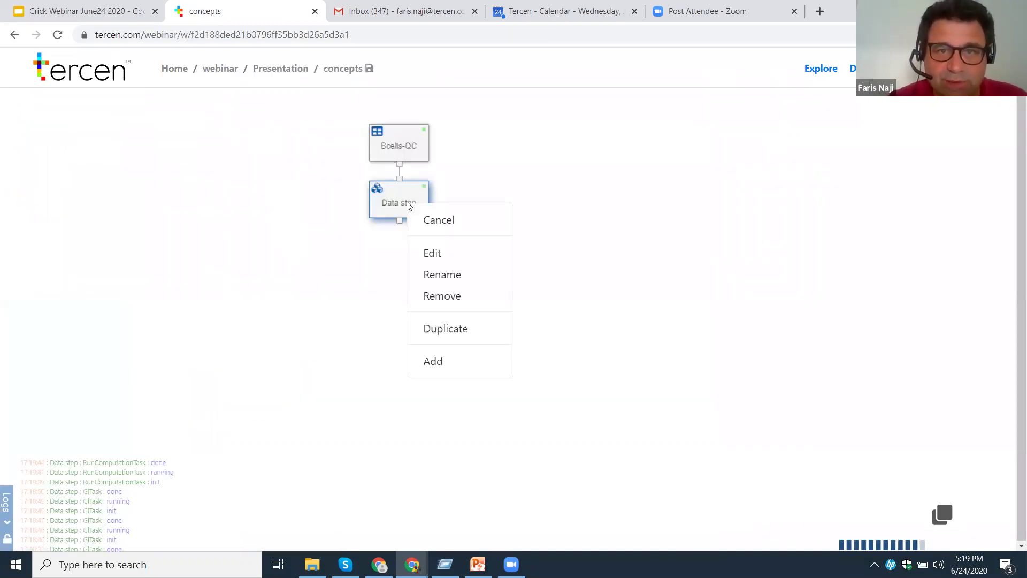
left_click(437, 274)
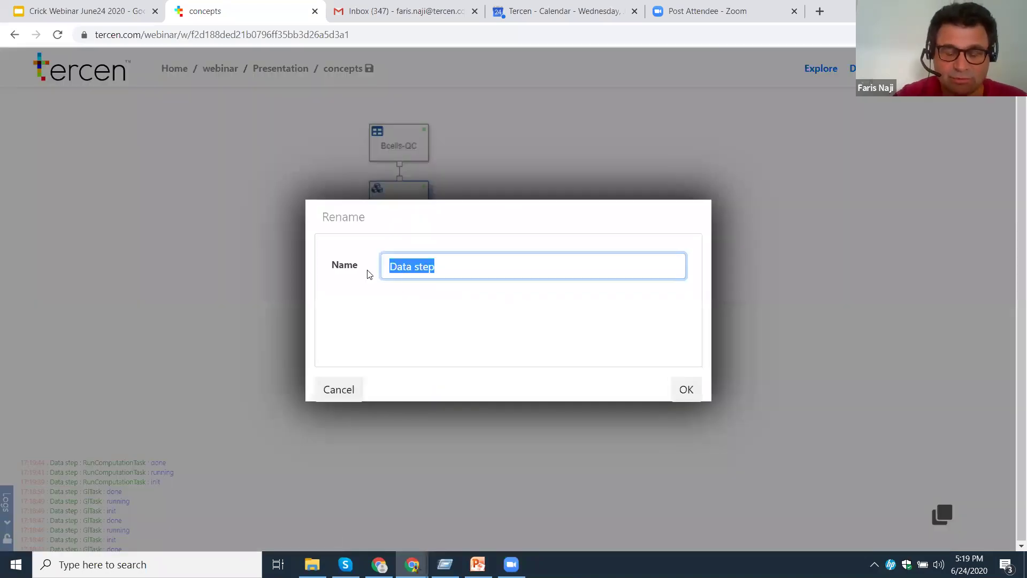
type("a")
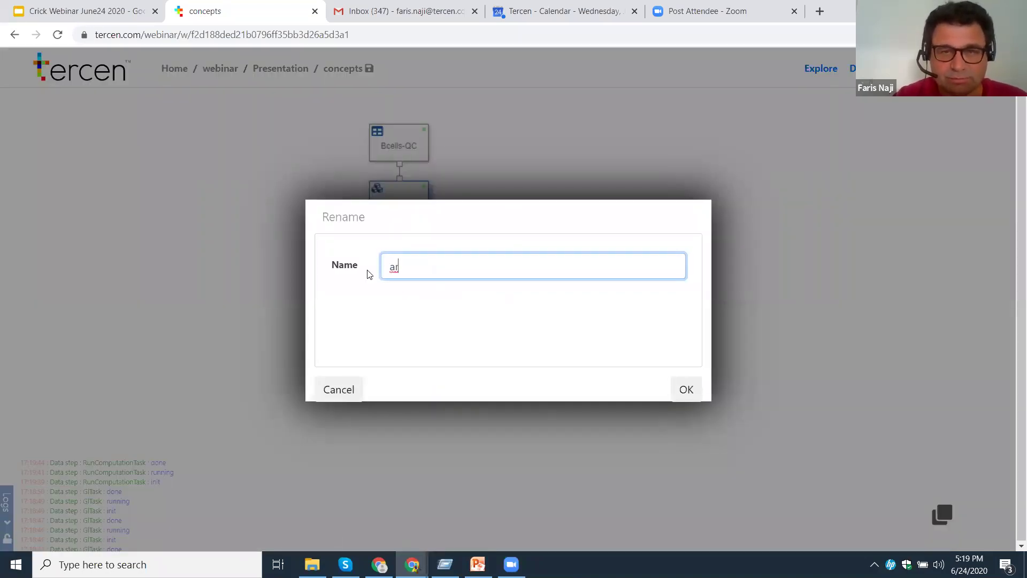
type("sinh")
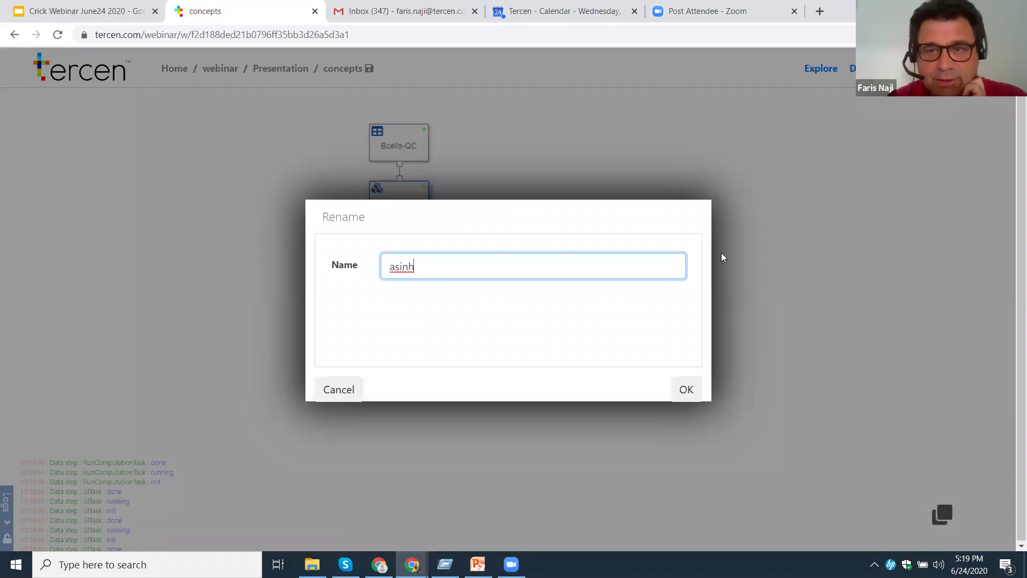
left_click(693, 390)
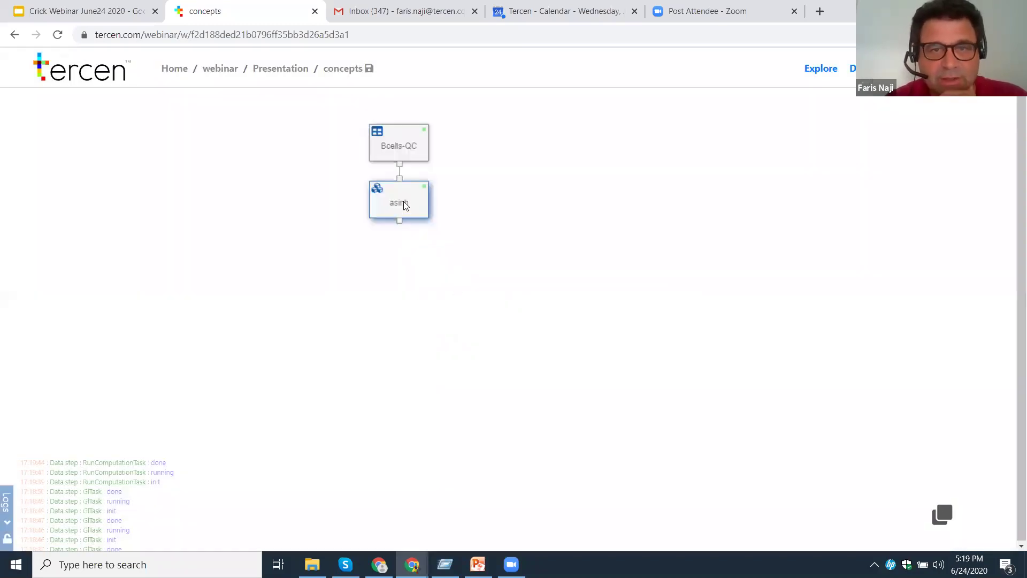
- Add a new data step after the asinh step in the concepts workflow
right_click(405, 204)
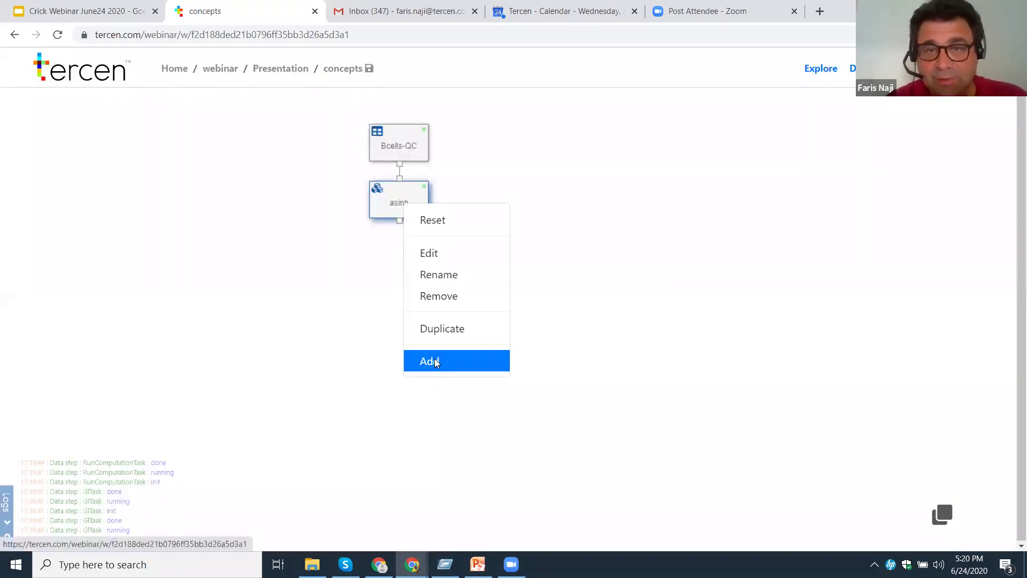
left_click(430, 360)
double_click(287, 264)
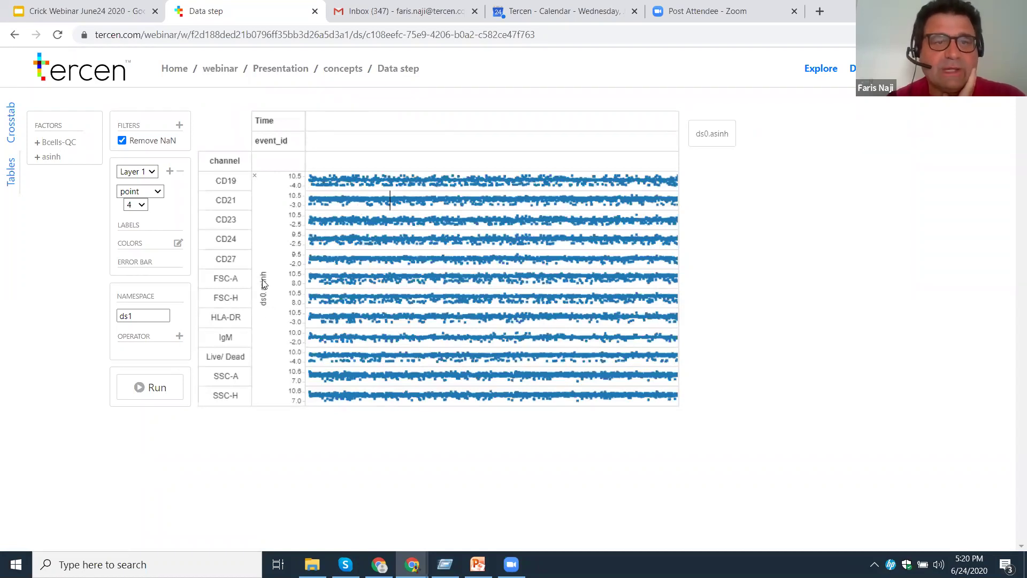
- Color the new data step's layer by ds0.asinh and set its chart type to heatmap
left_click(38, 157)
left_click_drag(68, 169, 147, 245)
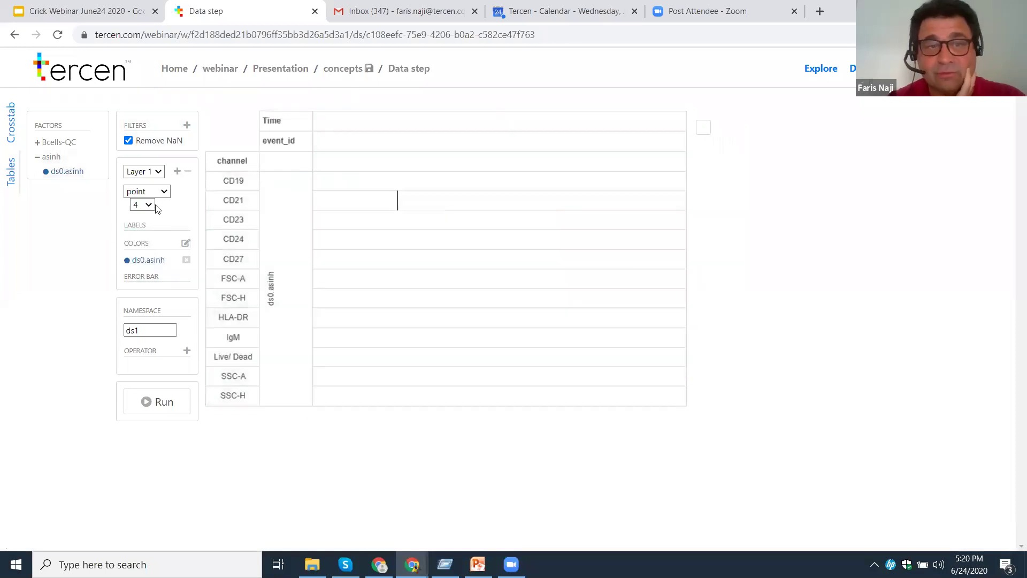
left_click(163, 191)
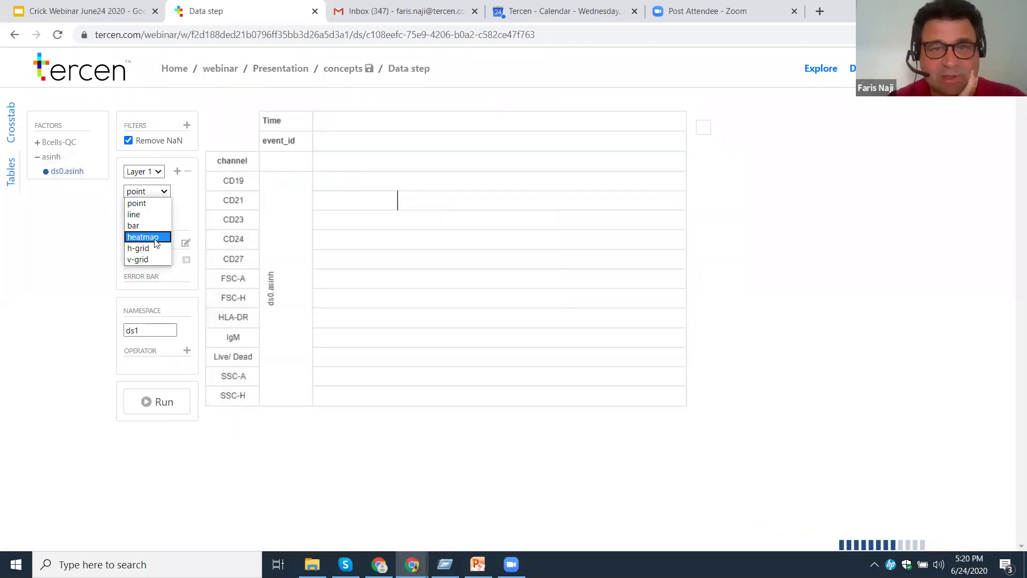
left_click(145, 237)
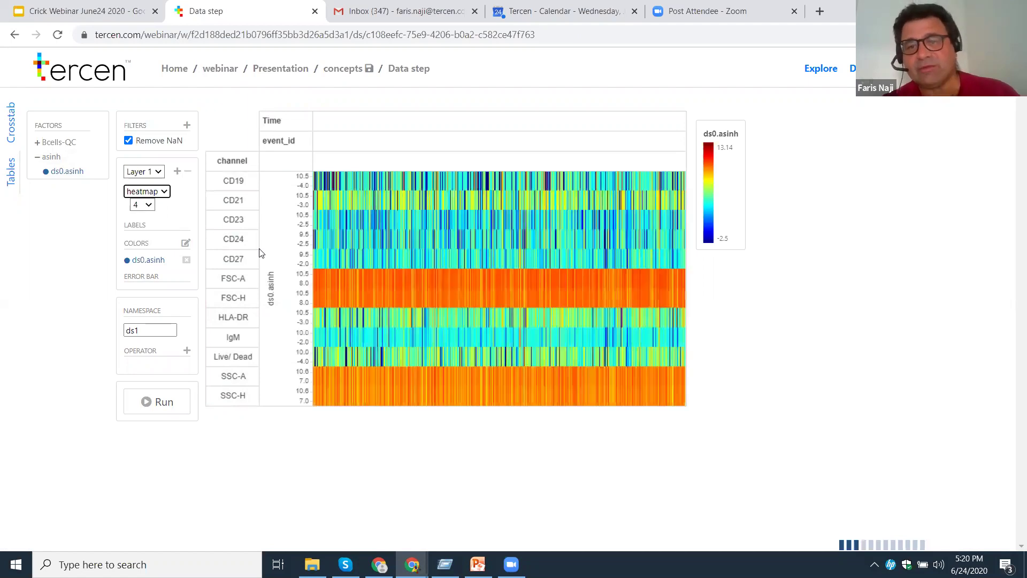
- Save the concepts workflow with the ds0.asinh heatmap step and return to the workflow diagram
left_click(38, 143)
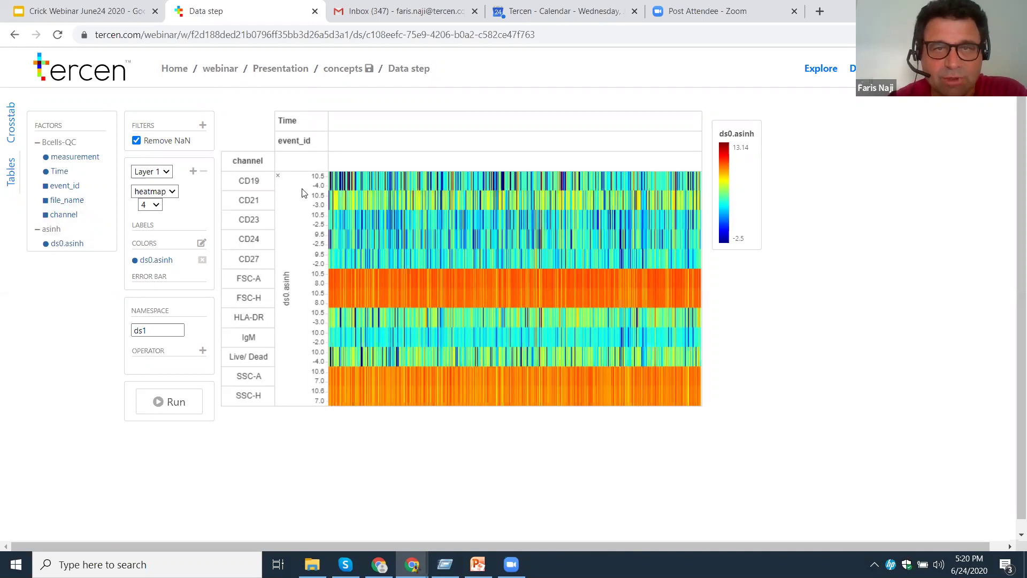
left_click(369, 68)
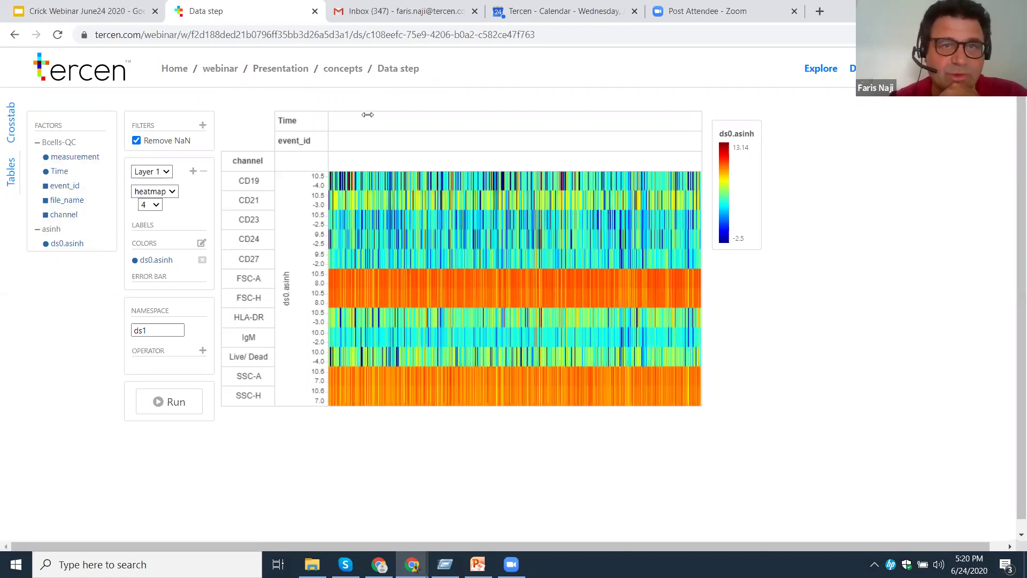
left_click(351, 73)
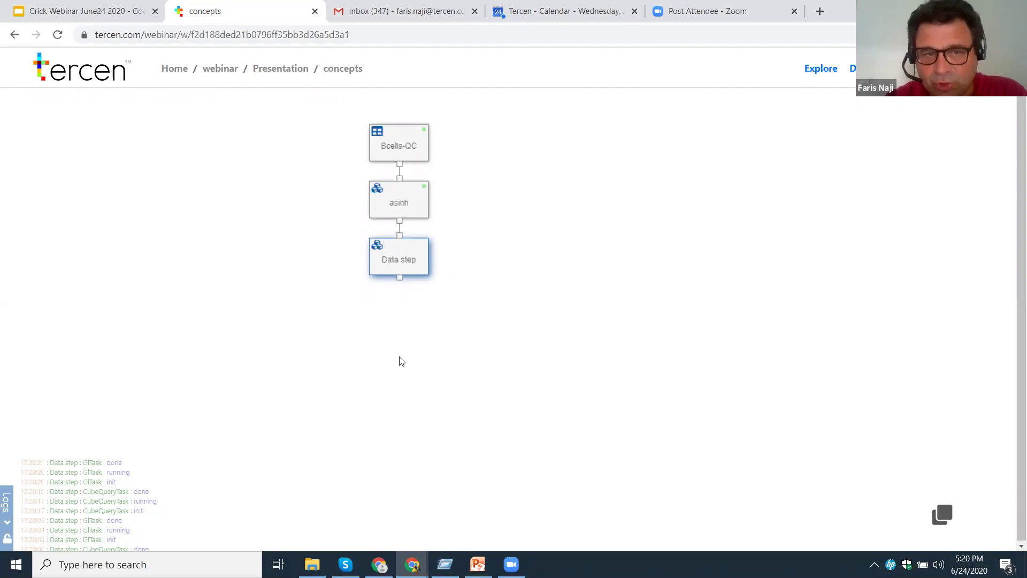
- Switch to the Google Slides webinar deck and present it full screen, advancing to the Downsampling slide
left_click(96, 10)
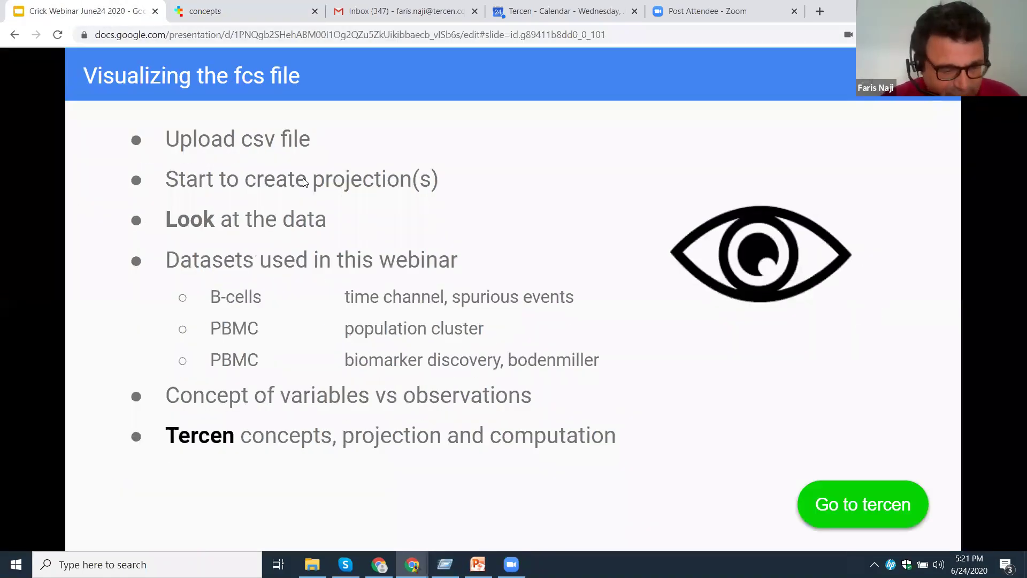
key("ctrl+shift+F5")
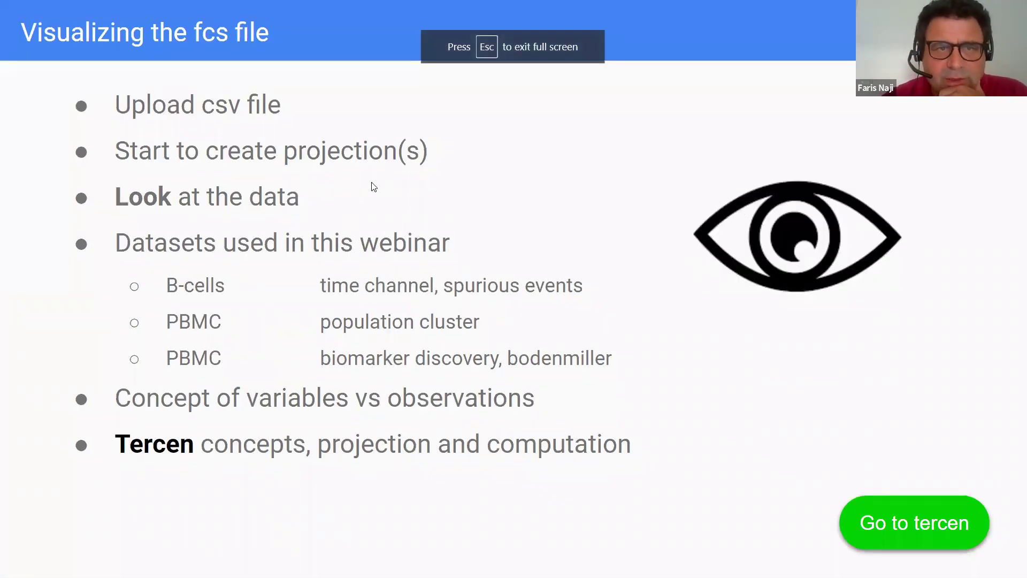
key("Right")
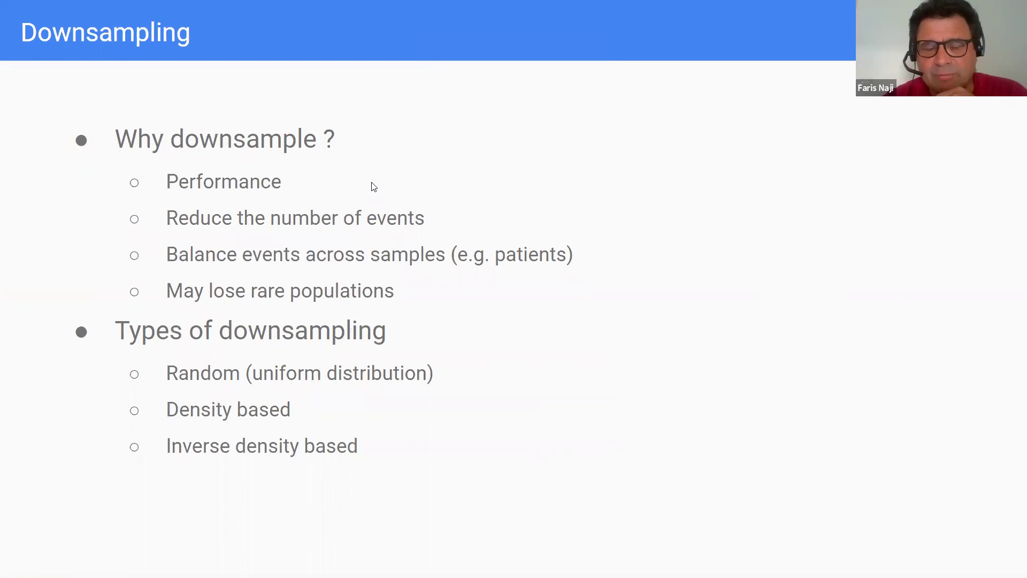
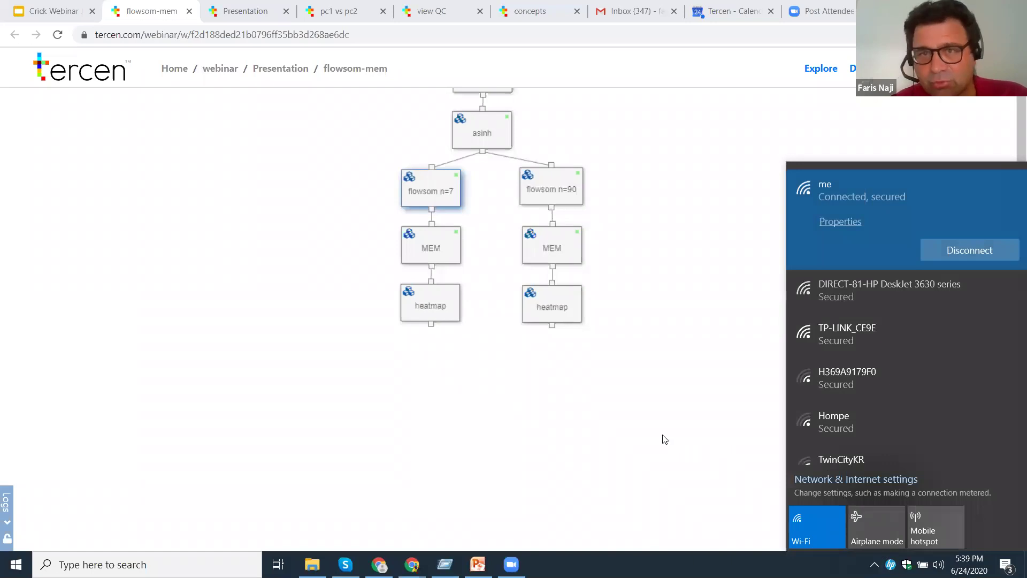
- Examine the crosstabs of the flowsom n=90 step and its MEM step in turn, returning to the flowsom-mem workflow after each
double_click(552, 197)
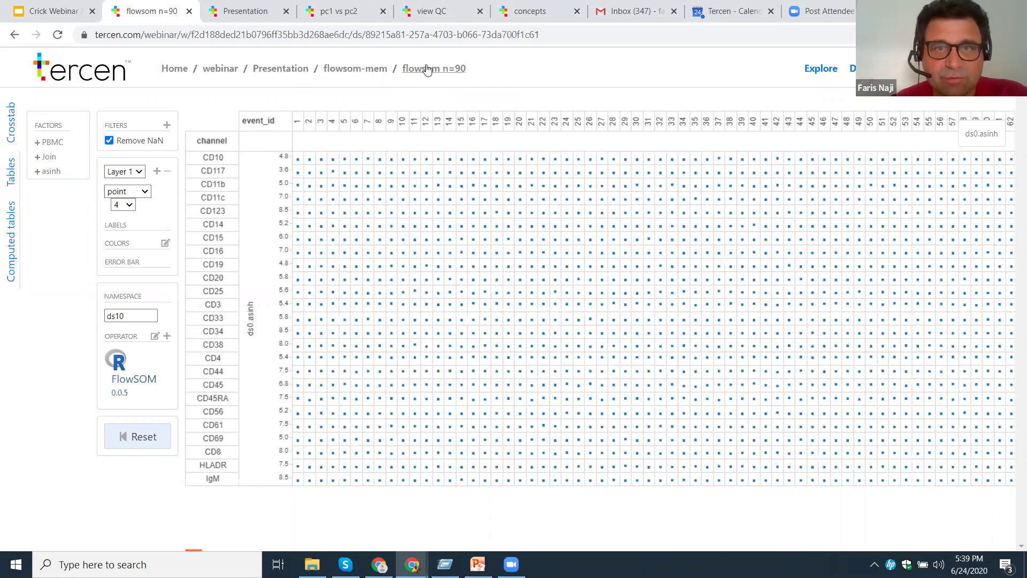
left_click(374, 74)
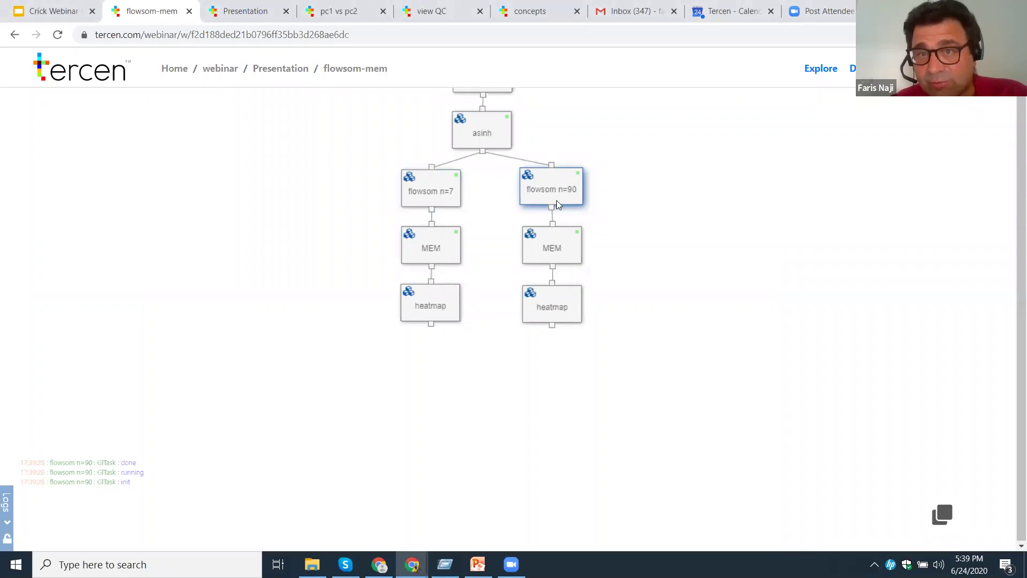
double_click(562, 255)
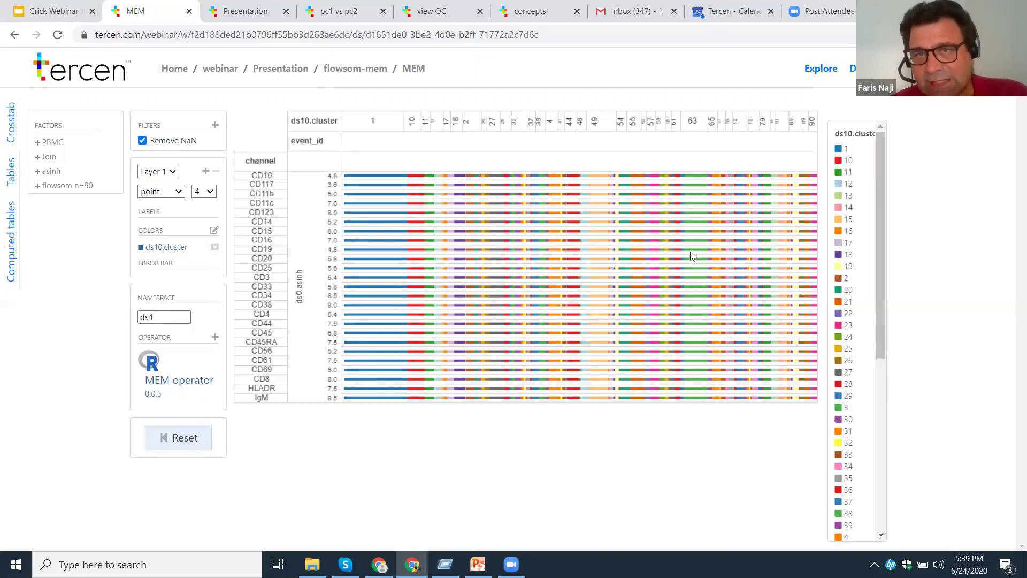
left_click(357, 69)
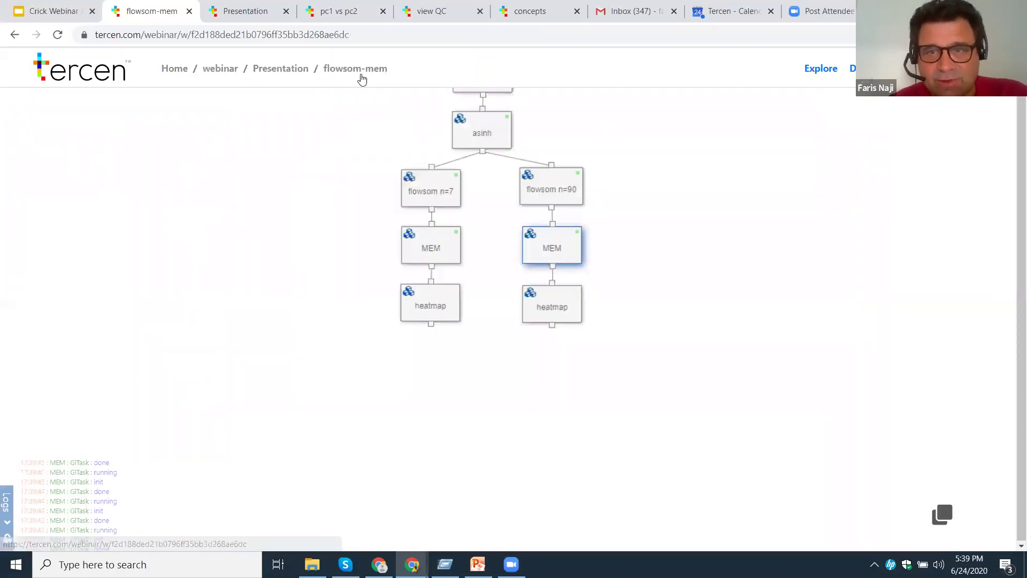
- Open the heatmap step of the flowsom n=90 branch and inspect the CD11b and CD4 rows across the clusters
double_click(561, 313)
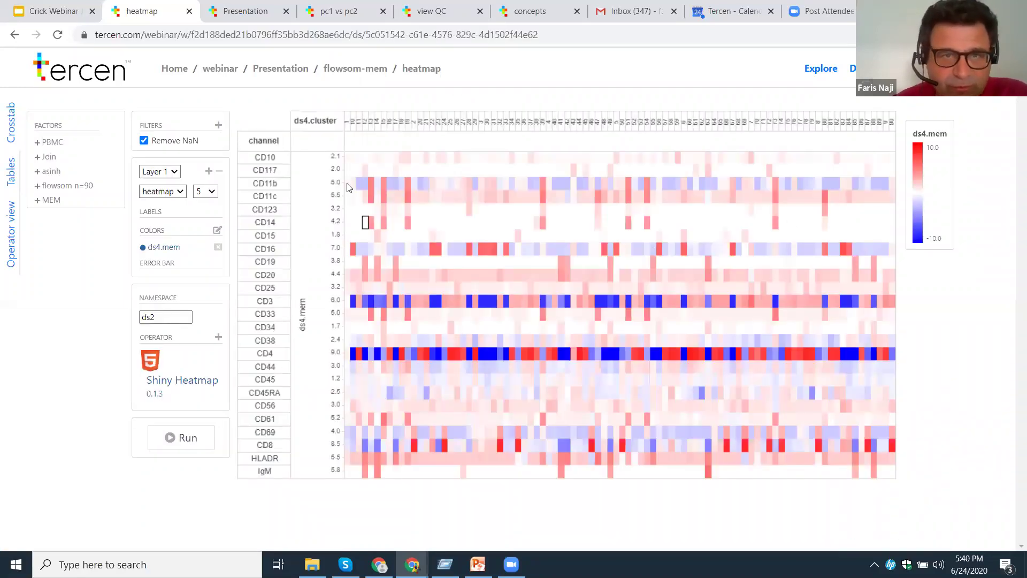
left_click(360, 183)
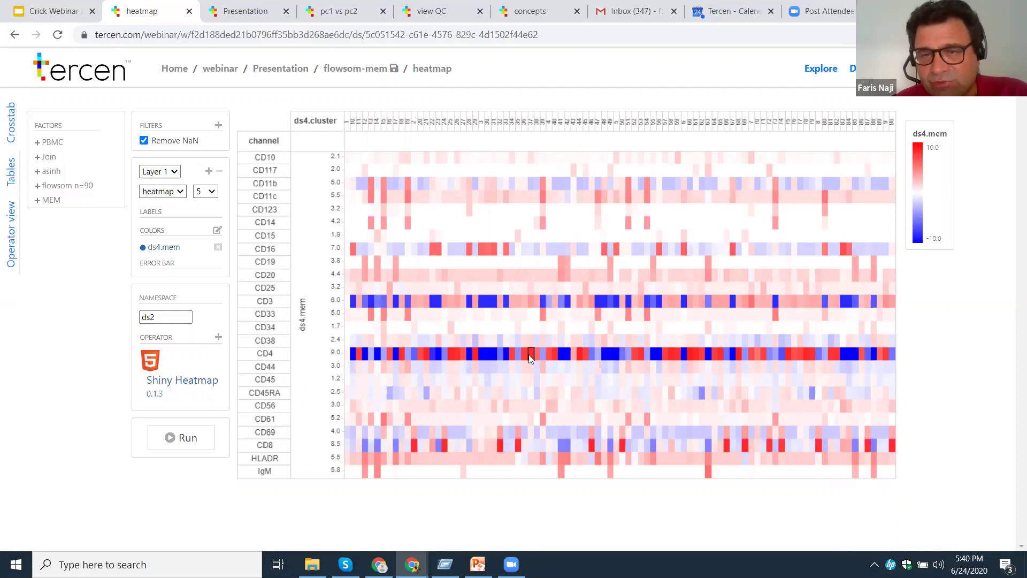
left_click(493, 357)
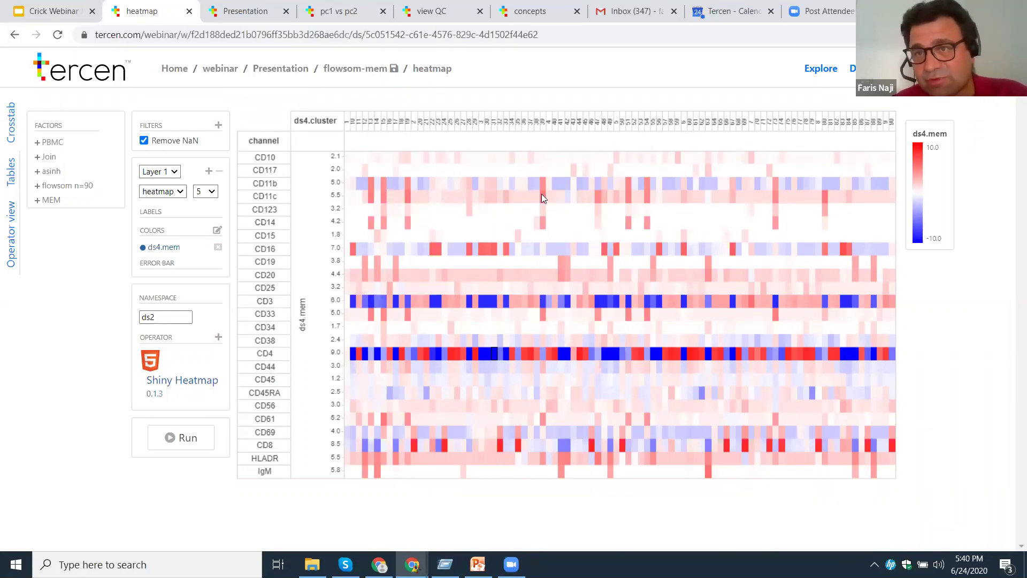
- In the heatmap step's operator view, set the second plot width to 543 px and enable the log scale
left_click(10, 249)
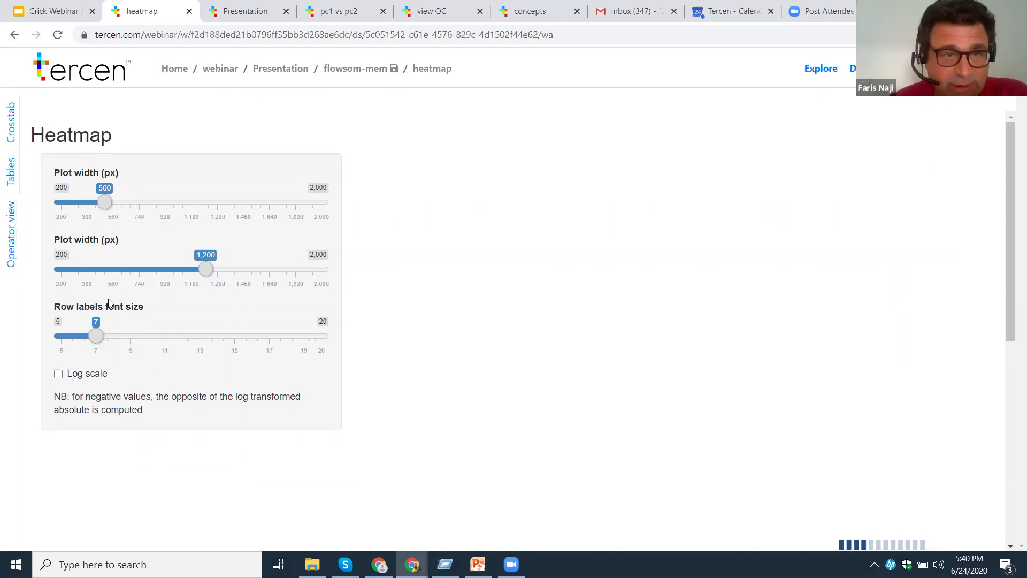
left_click_drag(206, 268, 115, 269)
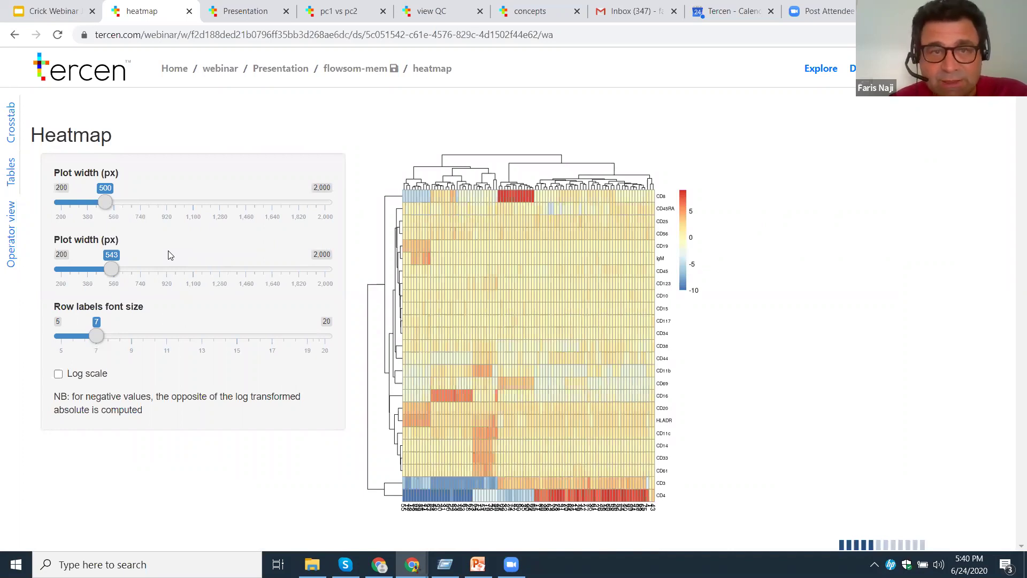
left_click(59, 374)
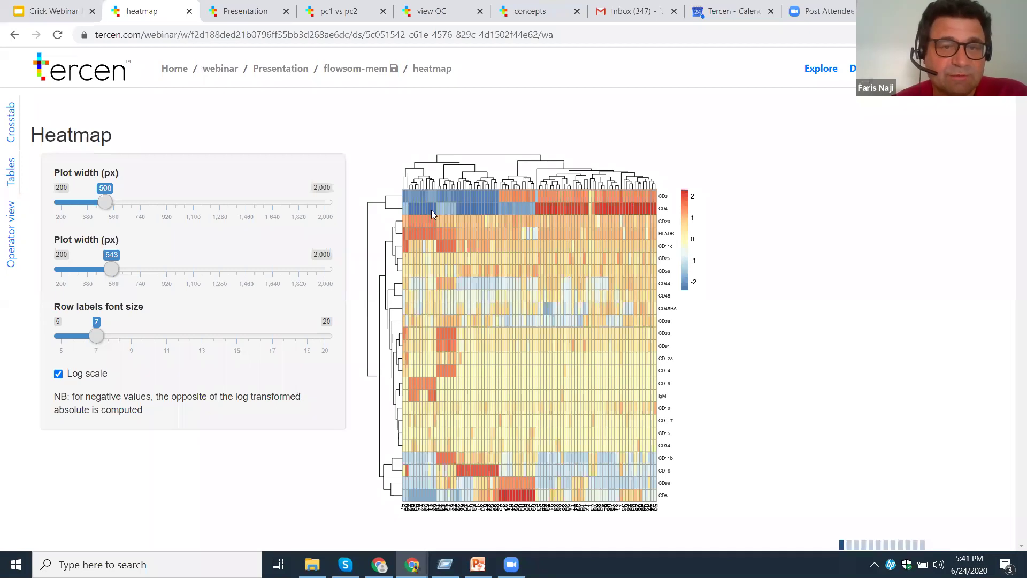
- Return to the flowsom-mem workflow and select the flowsom n=7 step, followed by the MEM step below it
left_click(368, 74)
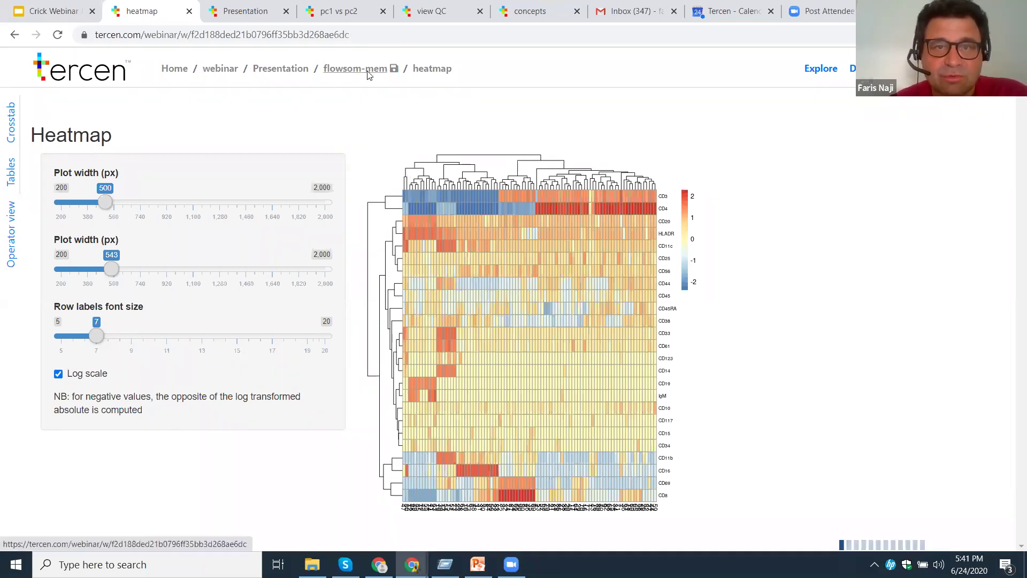
left_click(443, 199)
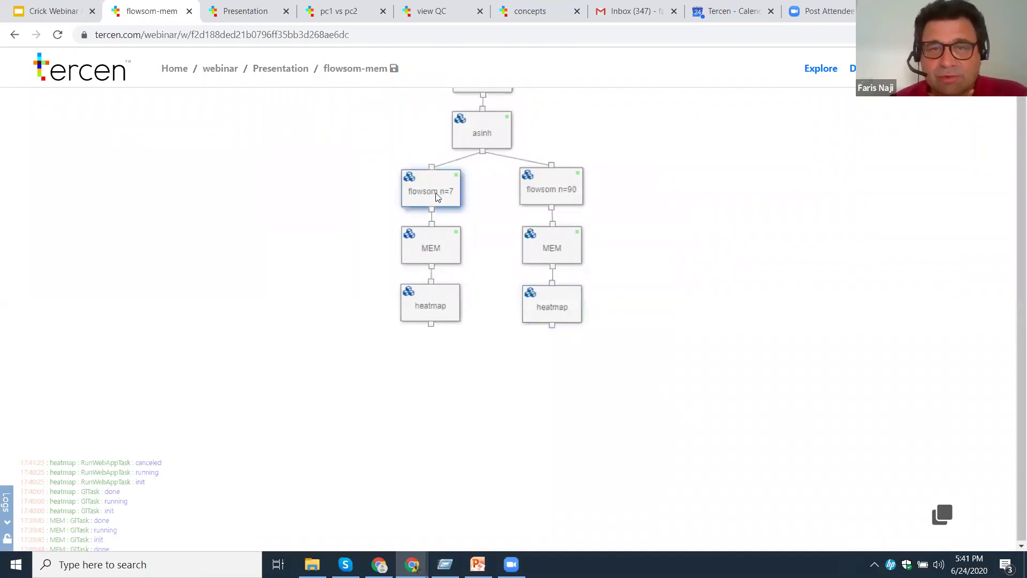
left_click(439, 254)
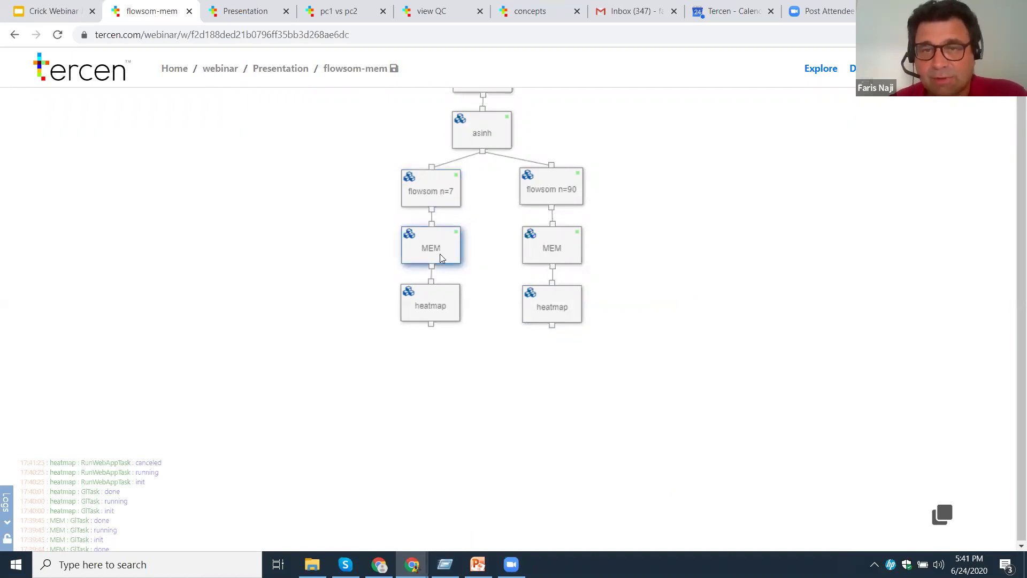
- Examine the crosstab of the MEM step in the flowsom n=7 branch, followed by that of the heatmap step below it
double_click(440, 253)
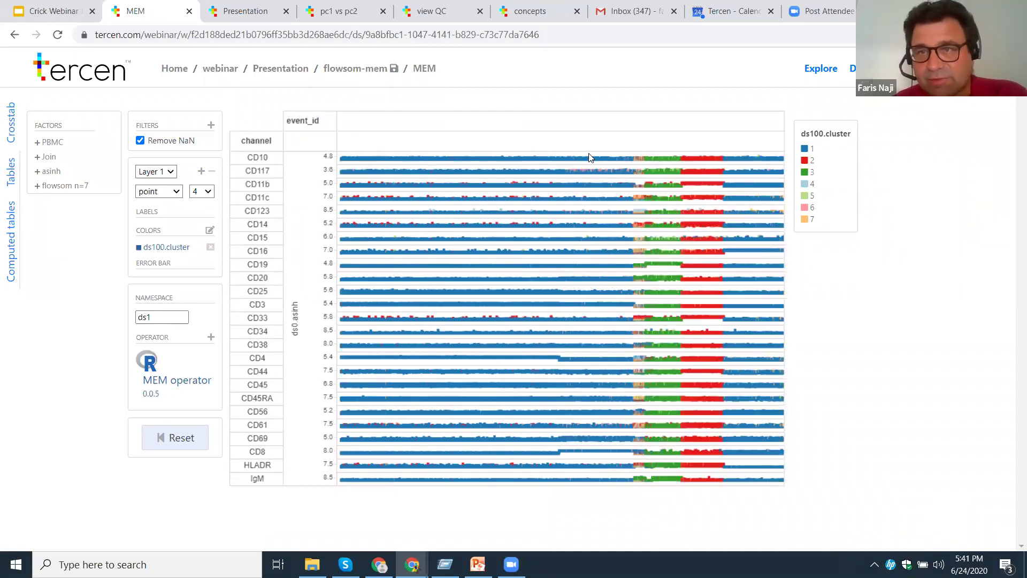
left_click(371, 70)
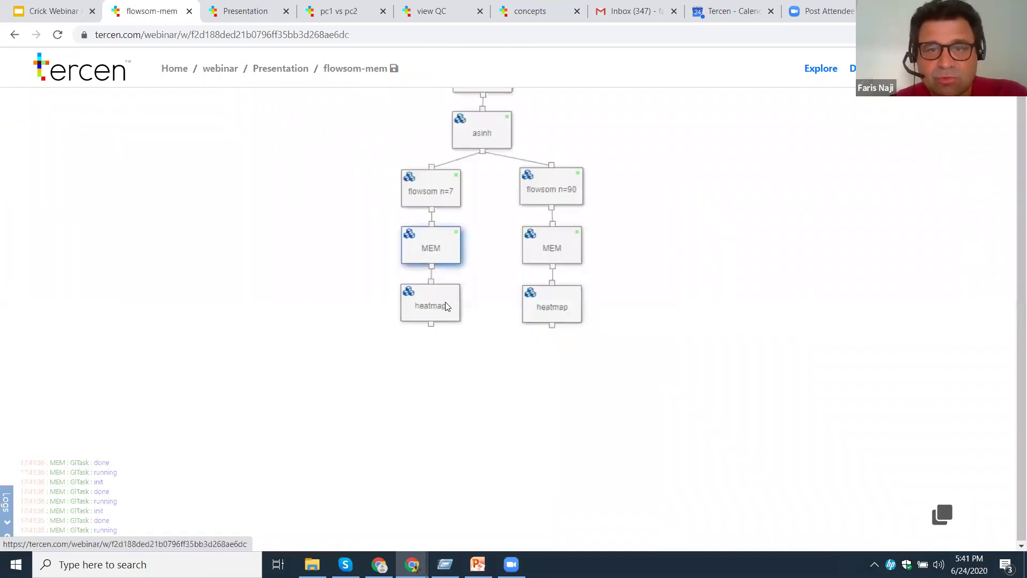
double_click(444, 306)
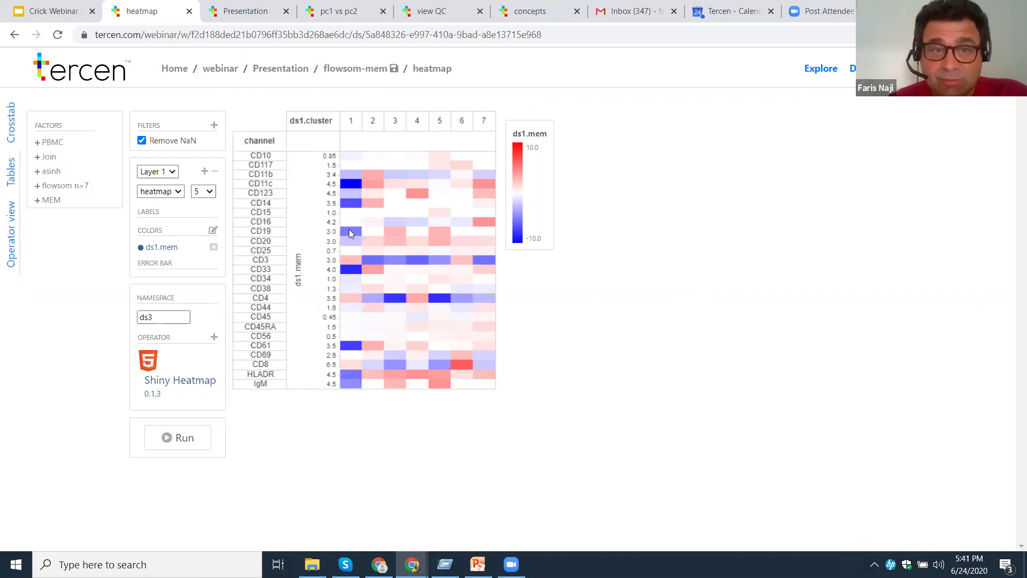
- In the n=7 heatmap step's operator view, enable the log scale and set the second plot width to 566 px
left_click(11, 252)
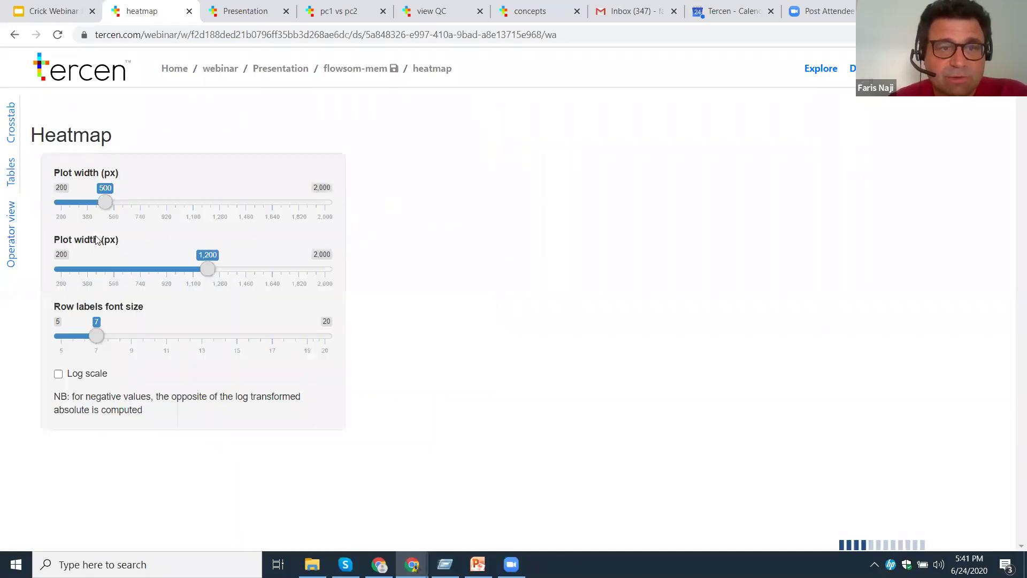
left_click(59, 374)
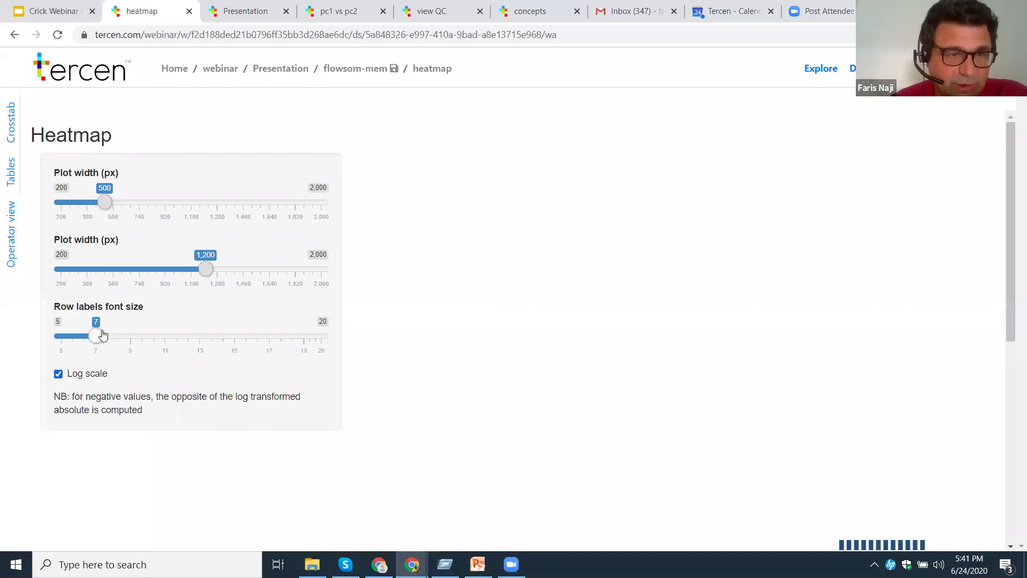
left_click_drag(206, 274, 117, 273)
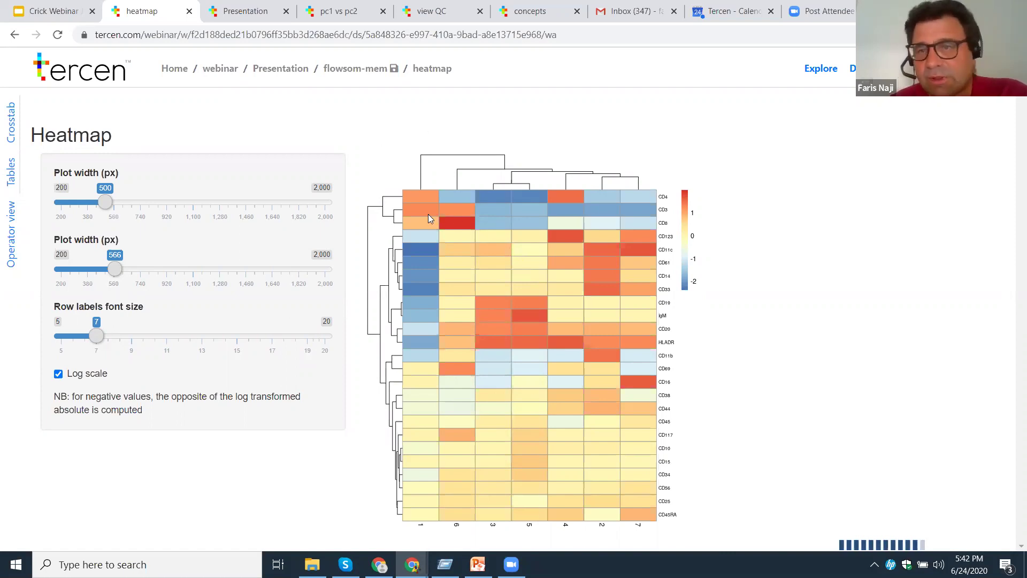
left_click(393, 69)
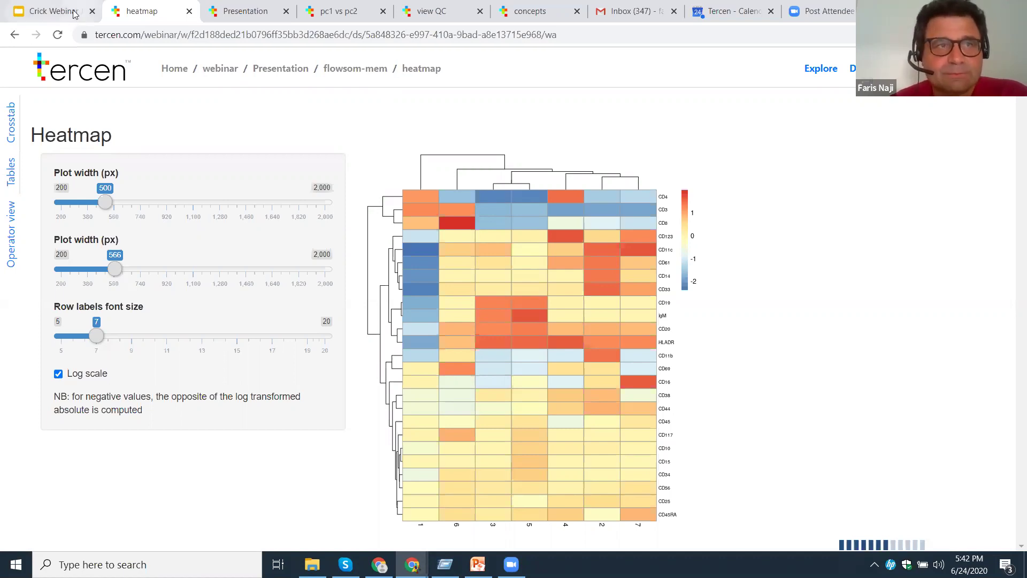
- Switch to the Crick Webinar deck in Google Slides, present it from the MEM scores slide and advance to the differential testing slide
key("ctrl+1")
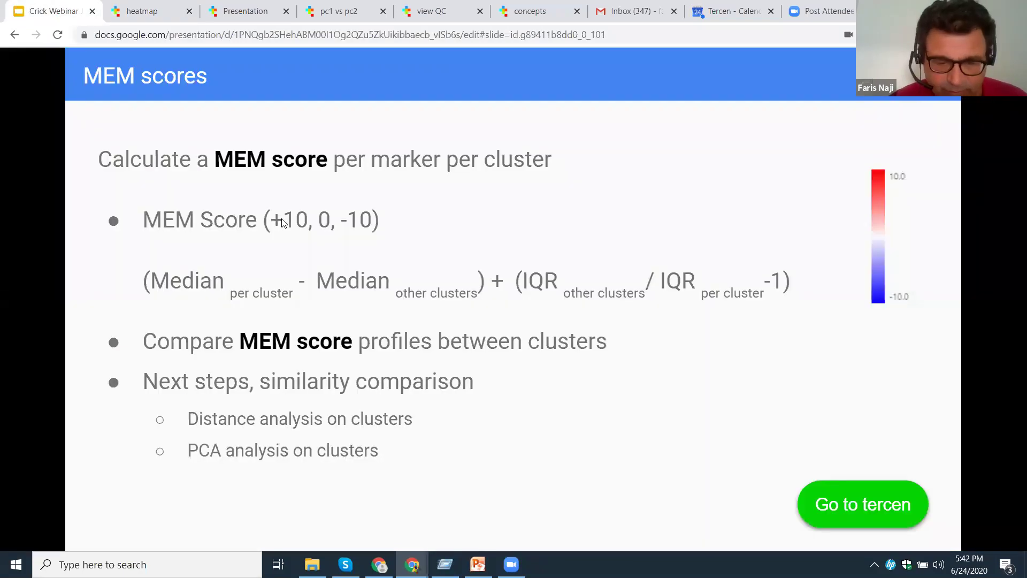
key("ctrl+shift+f")
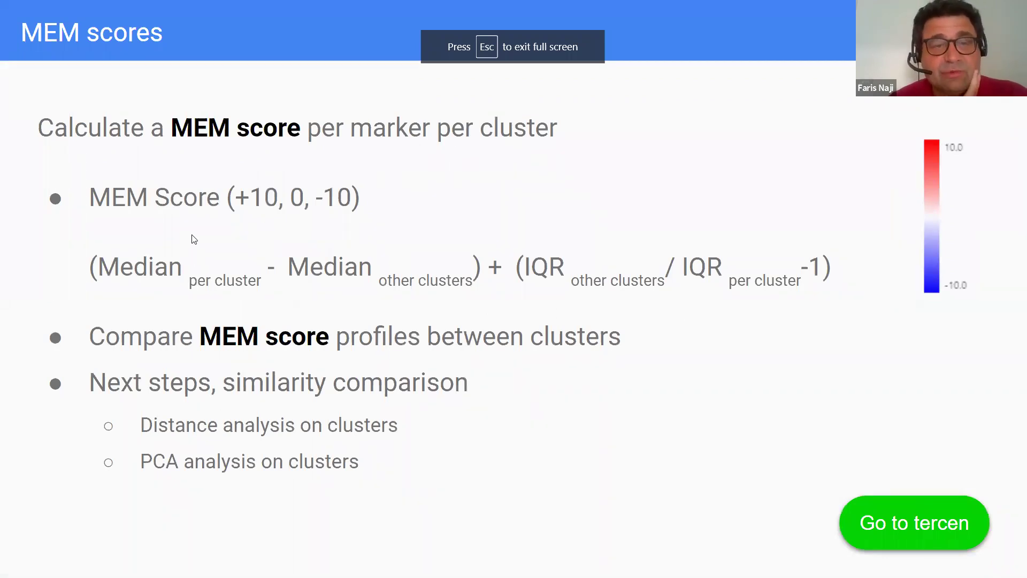
key("Right")
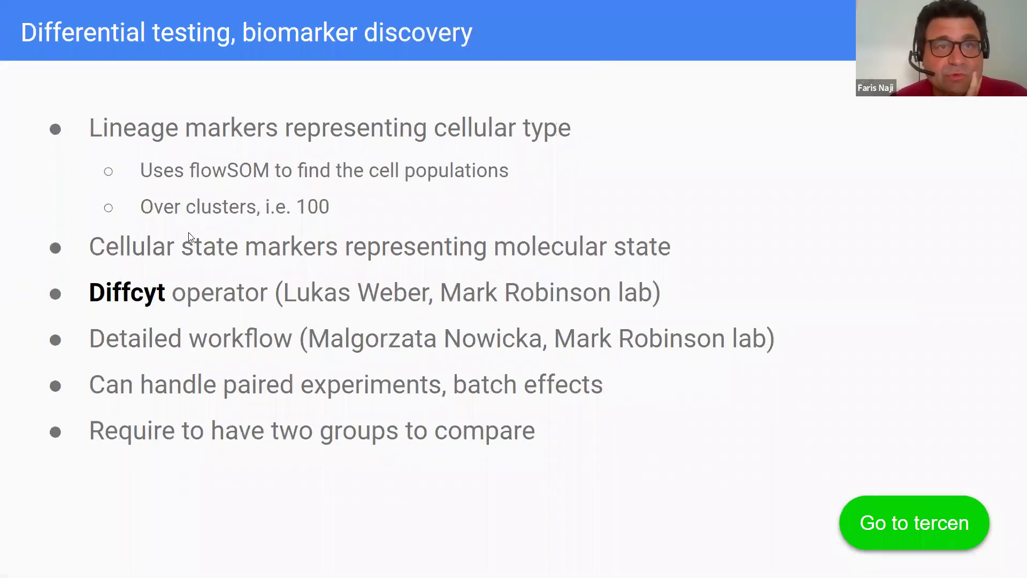